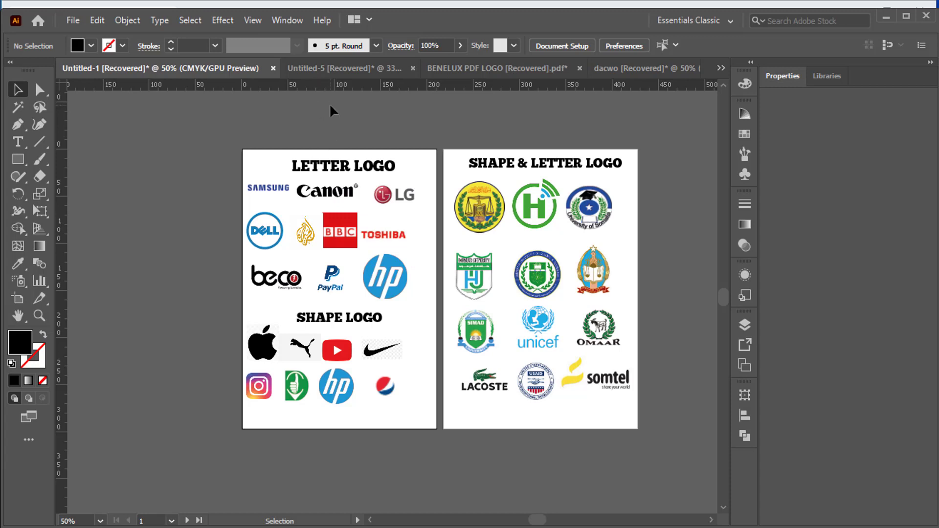
Switch to the Untitled-5 document and pan across the Nike, Puma and Lacoste logo history artboards
click(337, 70)
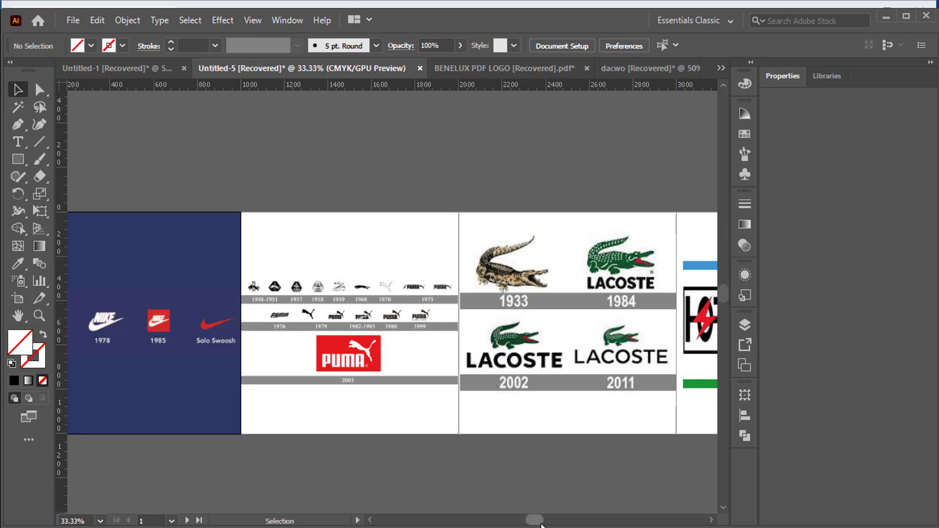
drag(532, 524, 534, 522)
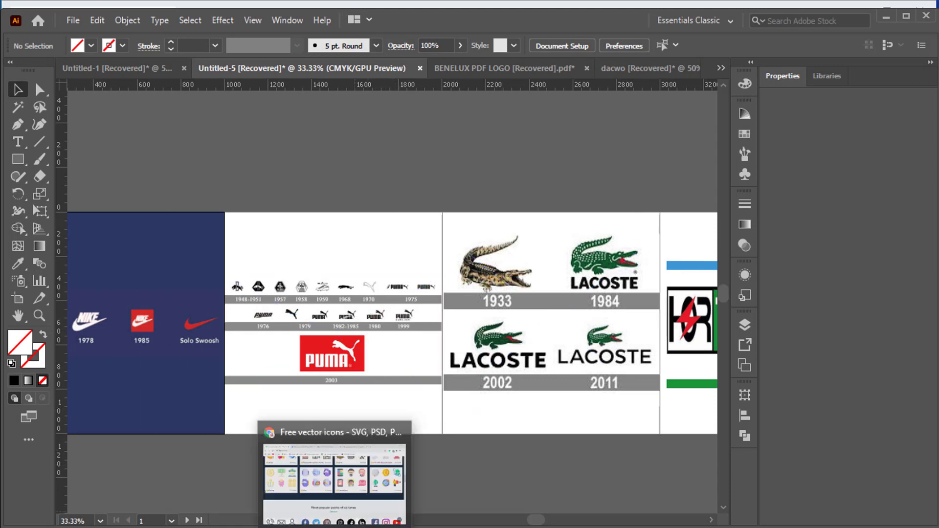
Bring the Flaticon browser window forward and scroll up to its empty icon search box
click(336, 472)
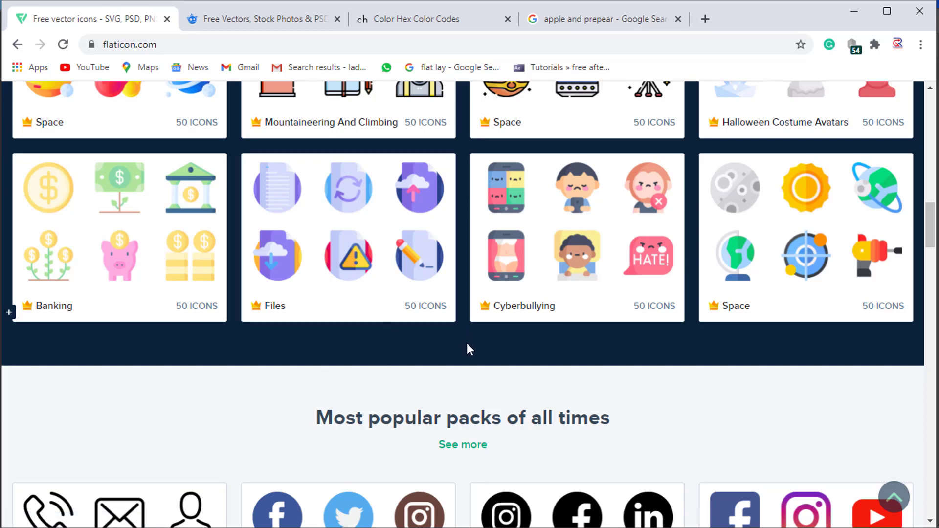
scroll(468, 348, up, 3)
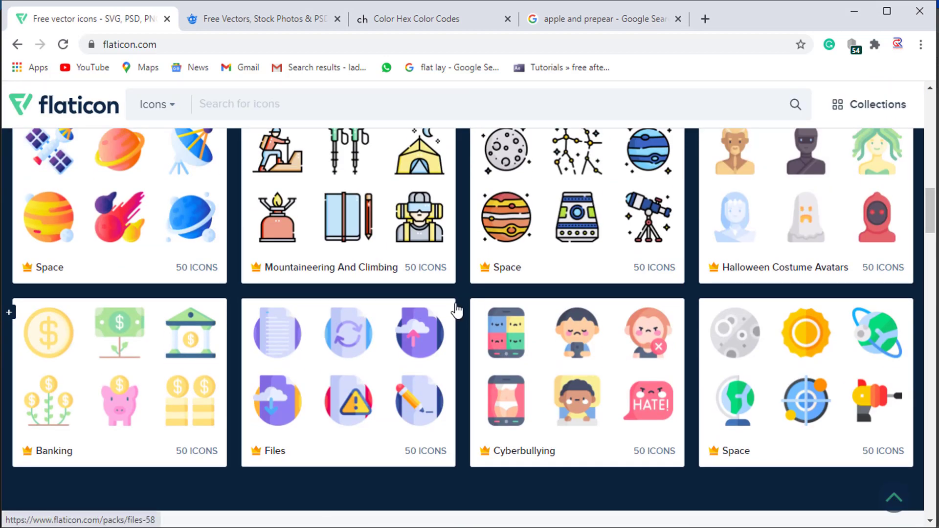
scroll(456, 304, up, 5)
scroll(455, 304, up, 5)
scroll(456, 304, up, 5)
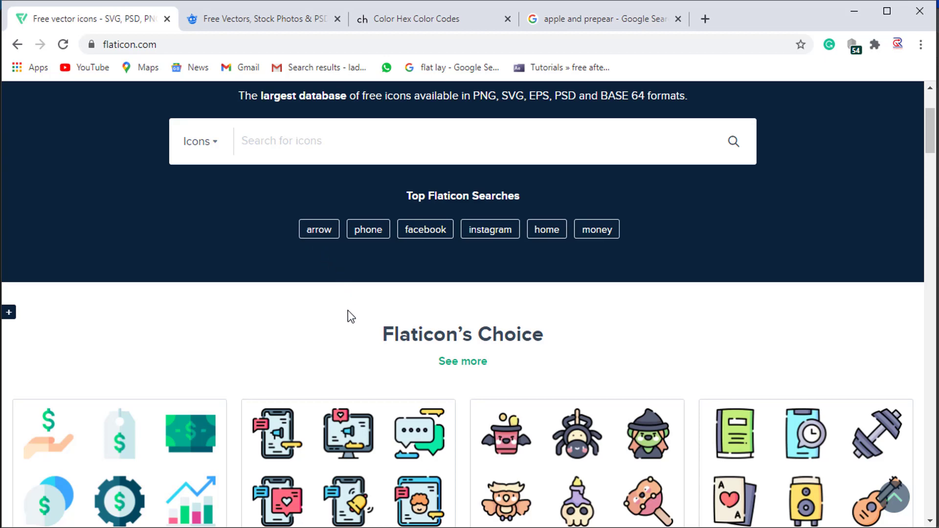
scroll(357, 357, down, 3)
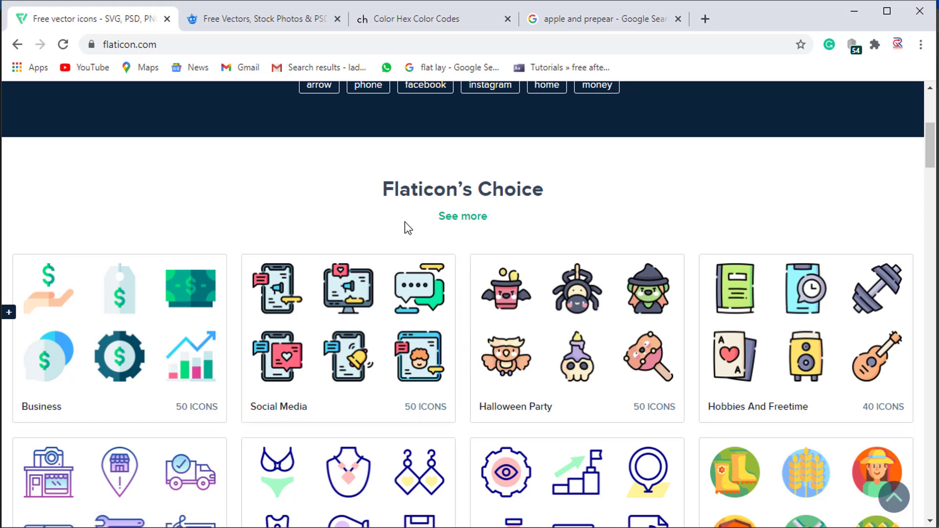
scroll(248, 209, up, 5)
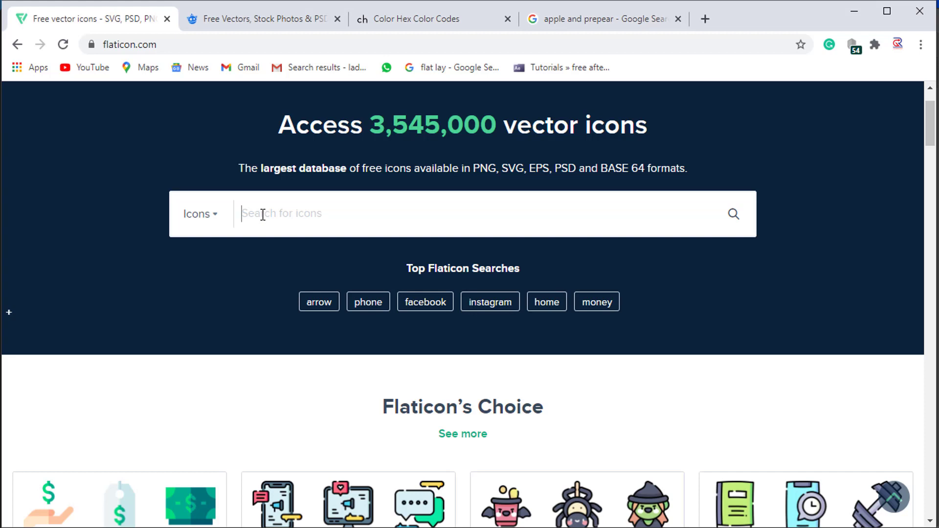
Search Flaticon Icons for 'home' and browse the 84,554 matching results
text(hom)
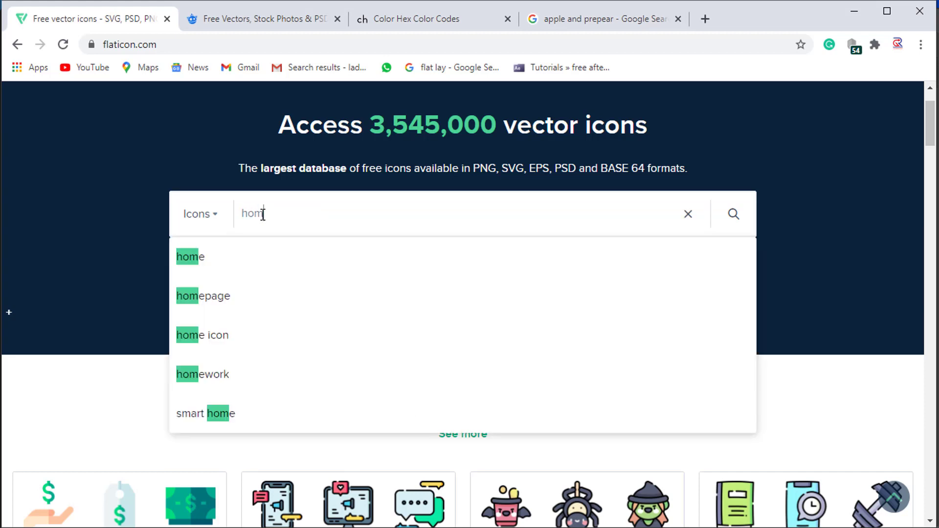
text(e)
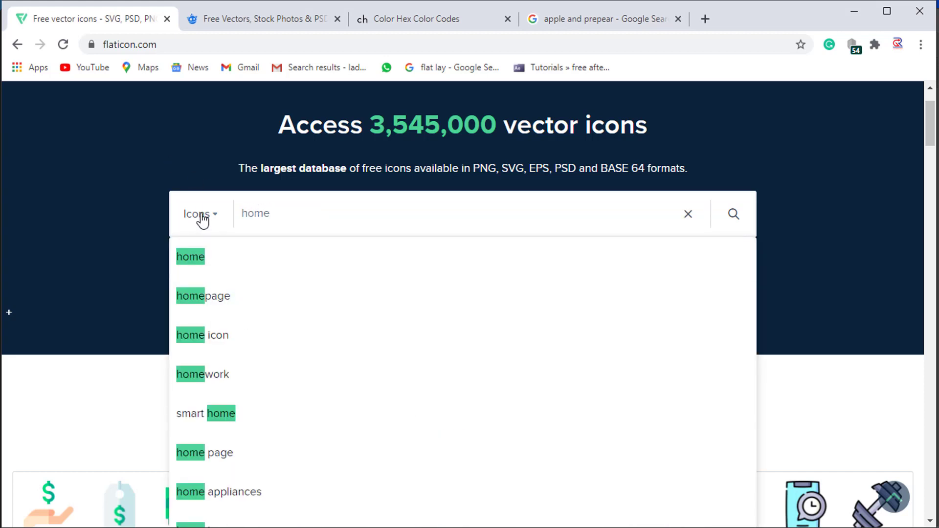
click(211, 214)
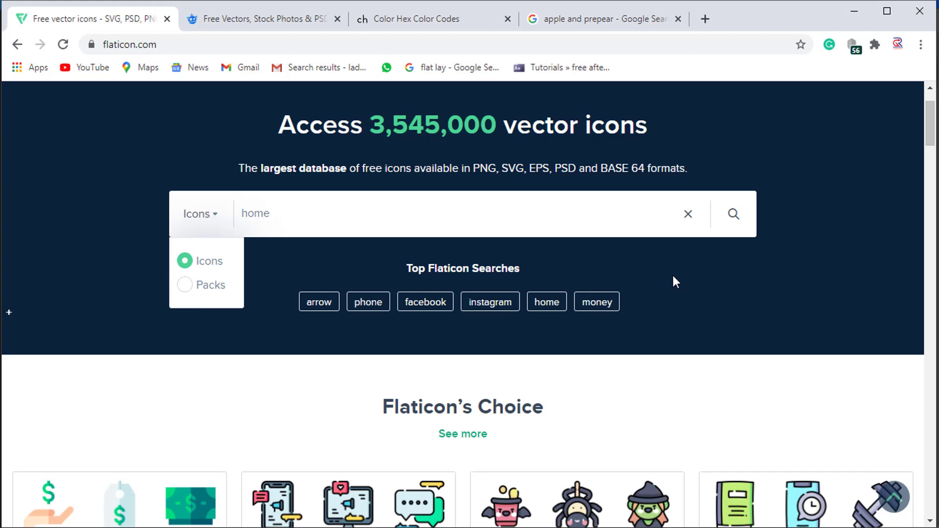
click(287, 214)
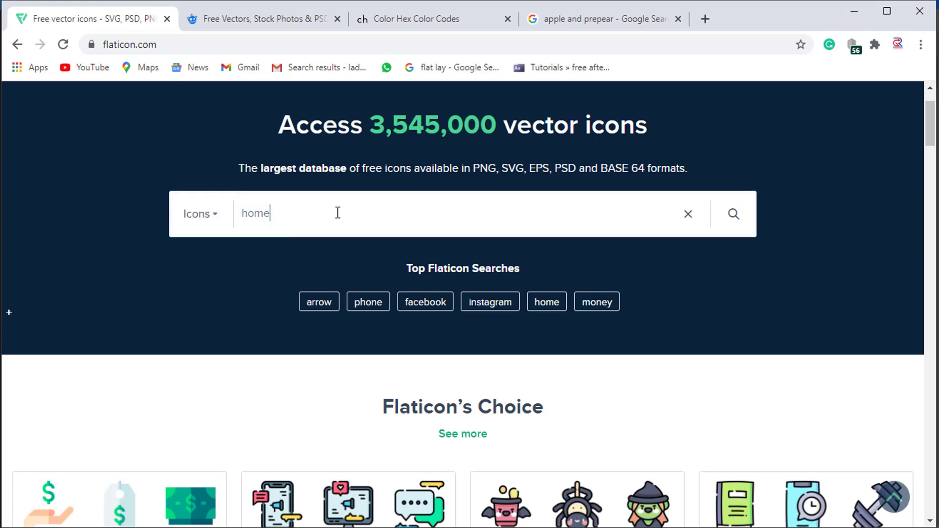
click(733, 218)
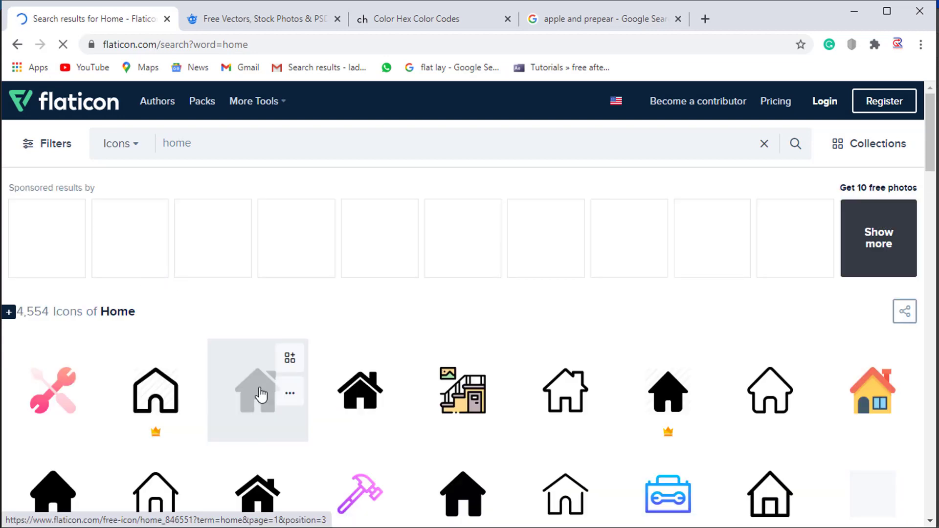
scroll(327, 396, down, 1)
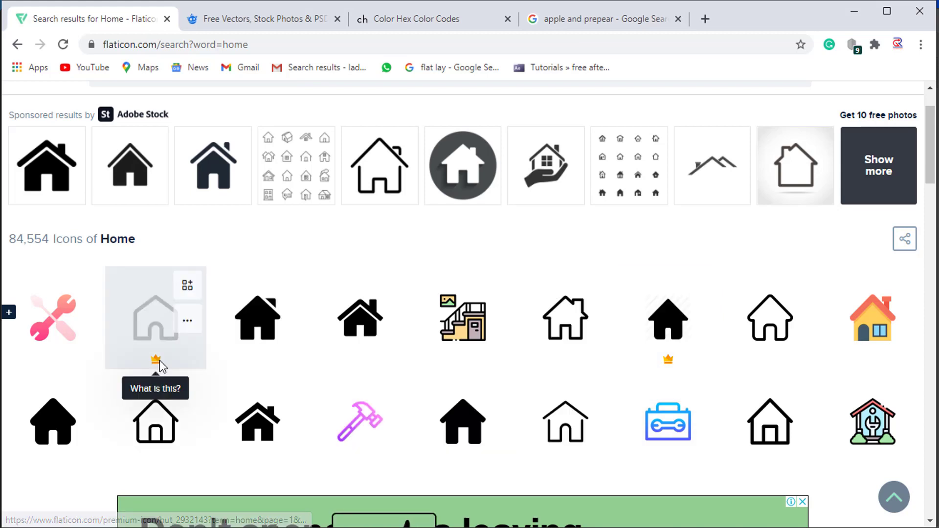
scroll(321, 379, down, 1)
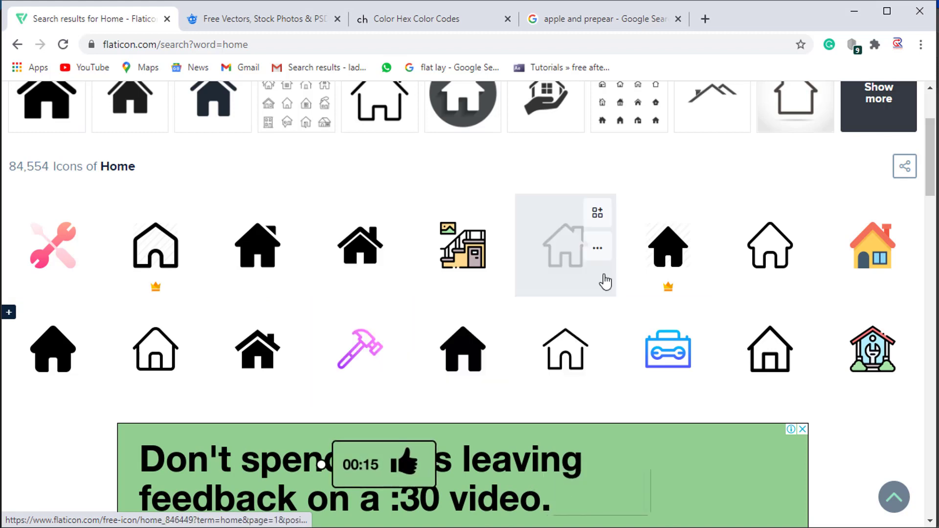
Download the House Black Silhouette Without Door icon as a free PNG, then close its details
click(465, 348)
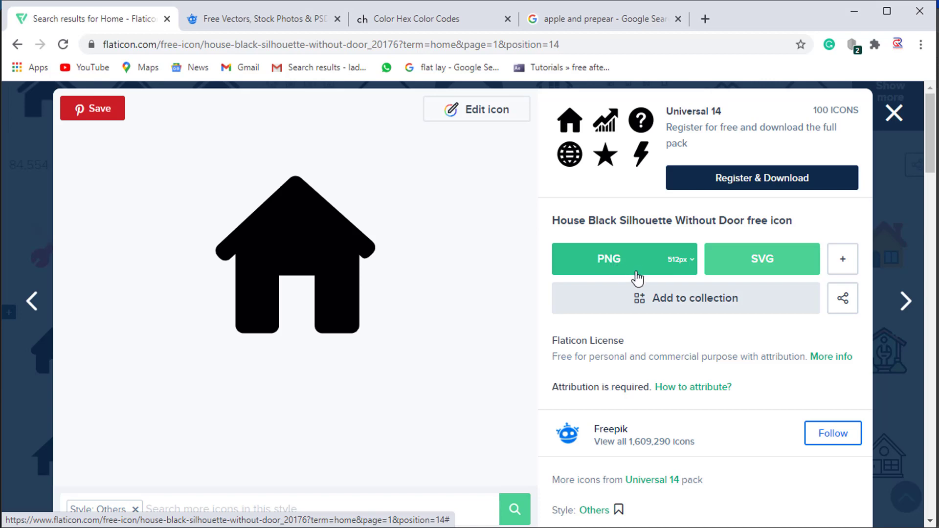
scroll(635, 274, down, 2)
scroll(636, 244, up, 1)
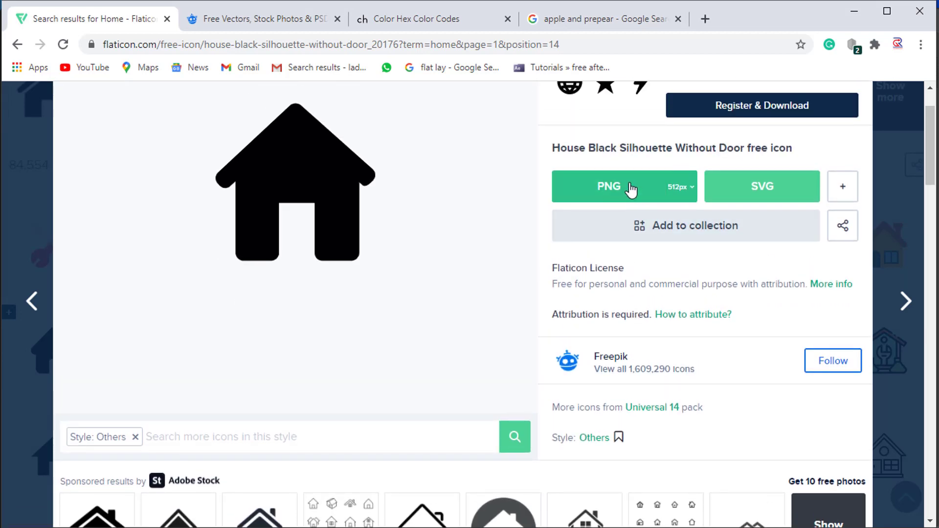
click(628, 190)
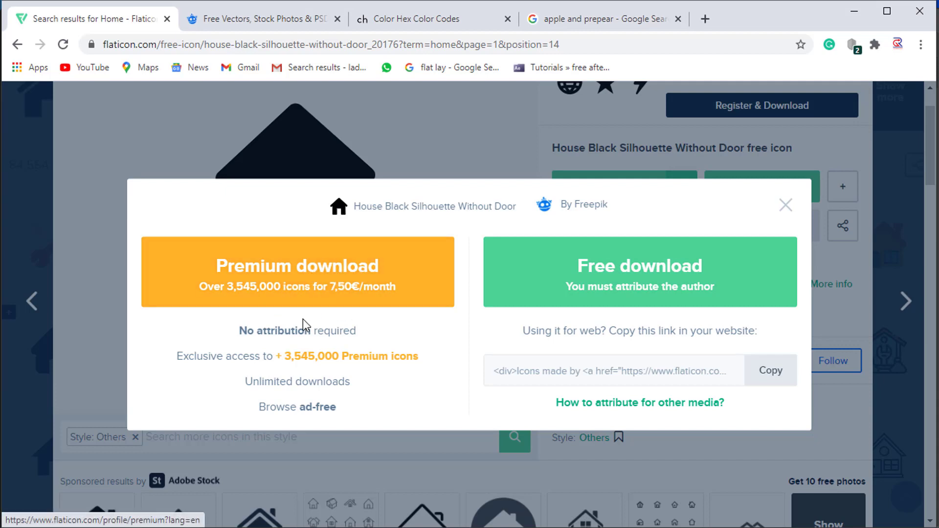
click(642, 278)
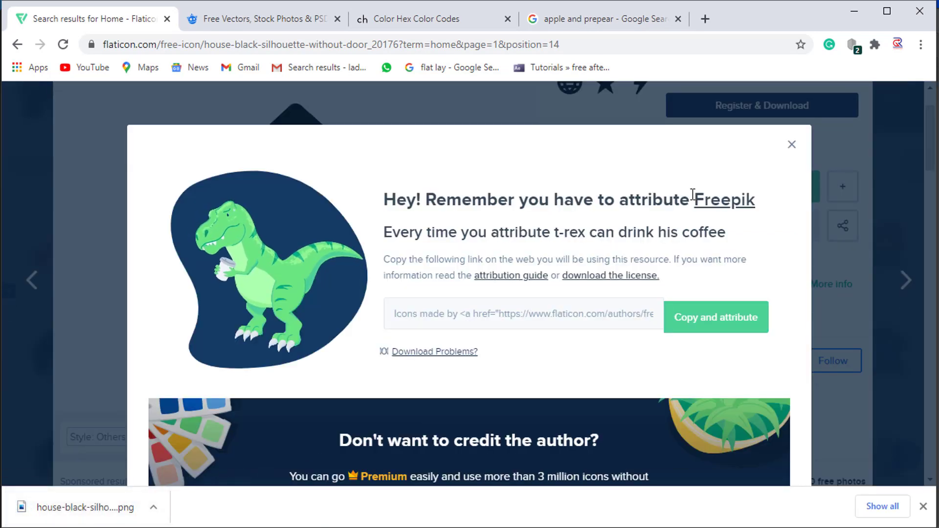
click(791, 145)
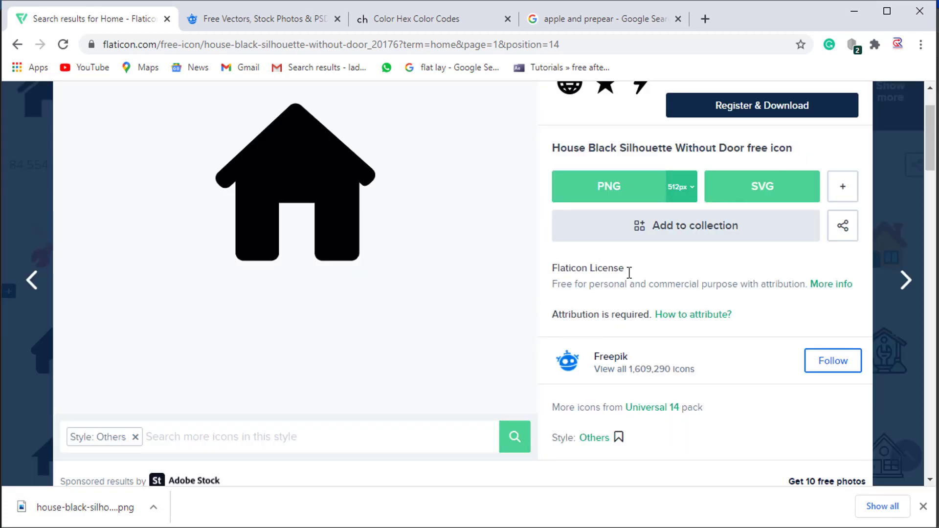
scroll(748, 264, up, 2)
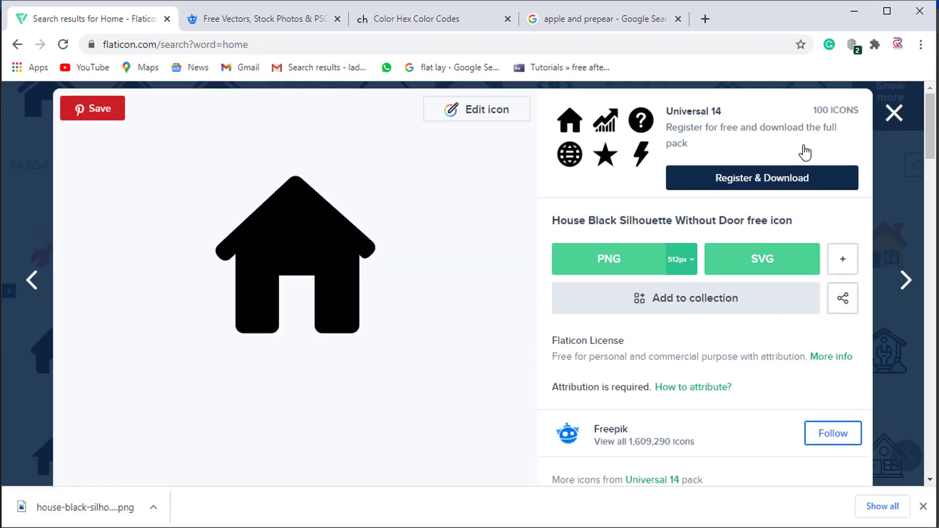
key(Escape)
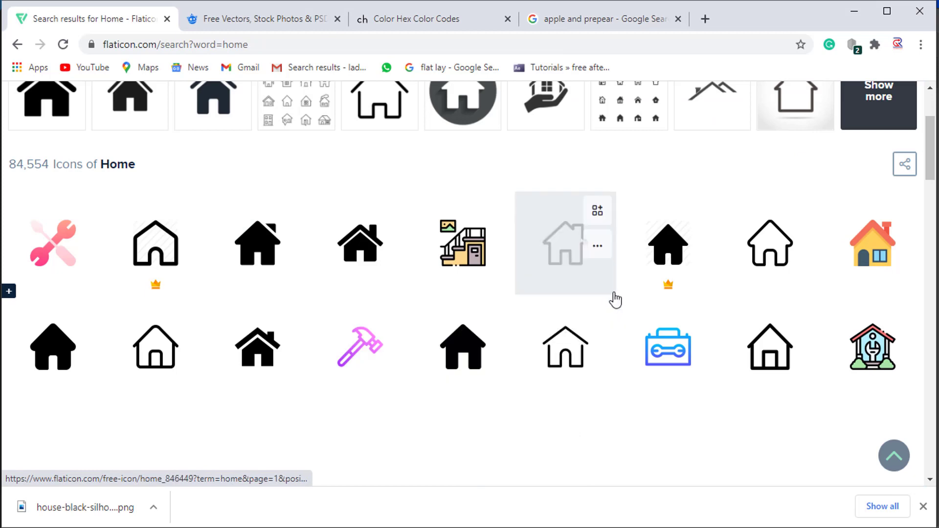
scroll(441, 318, up, 3)
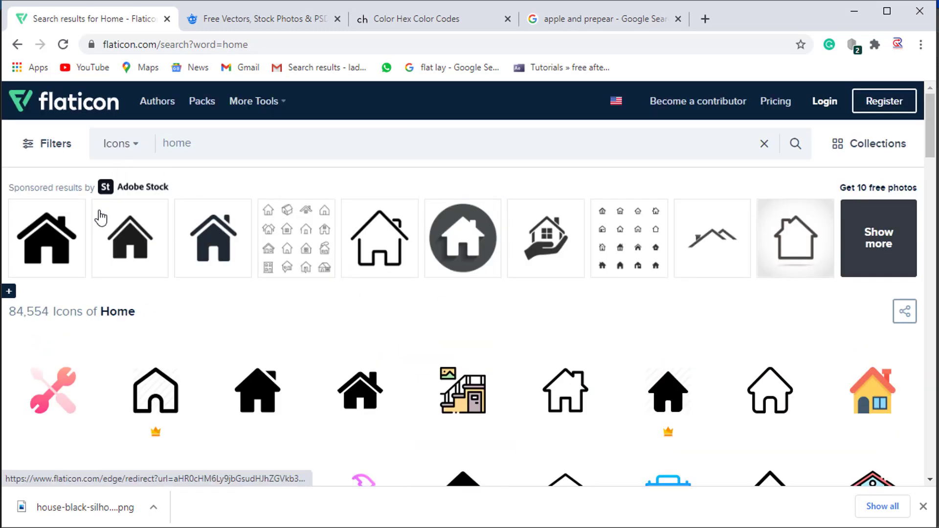
click(17, 44)
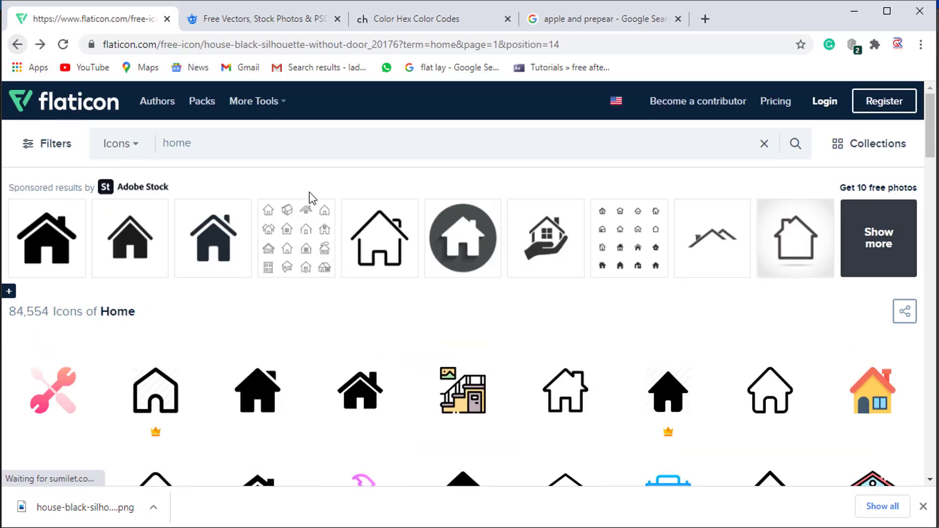
drag(198, 143, 146, 156)
text(car)
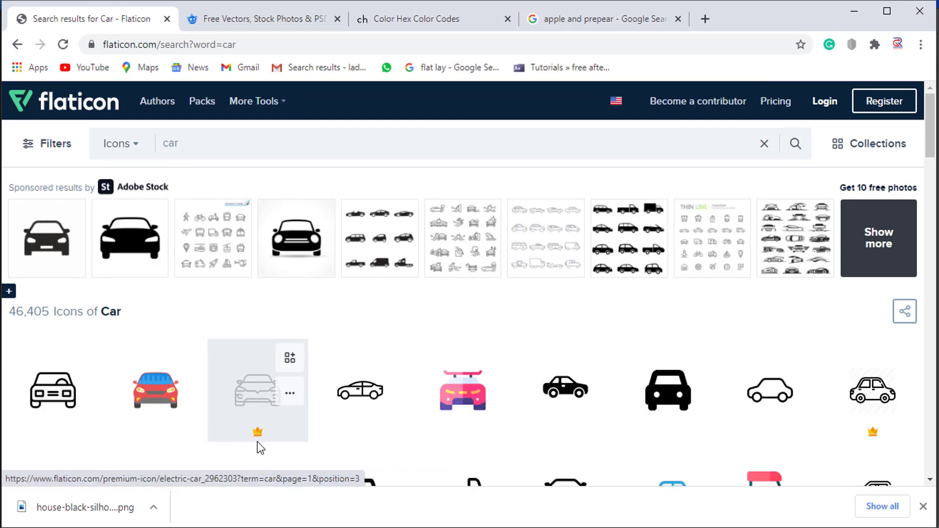
scroll(655, 423, down, 3)
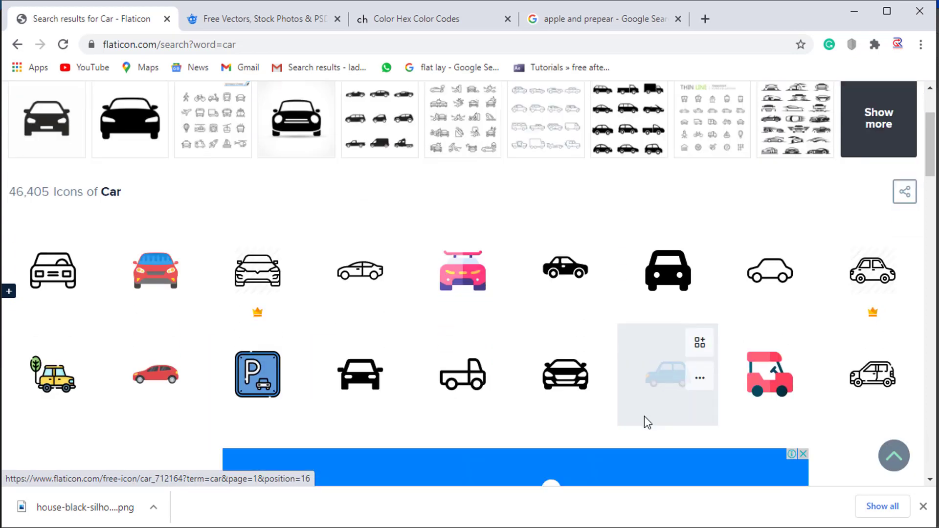
scroll(303, 367, down, 3)
scroll(352, 367, down, 3)
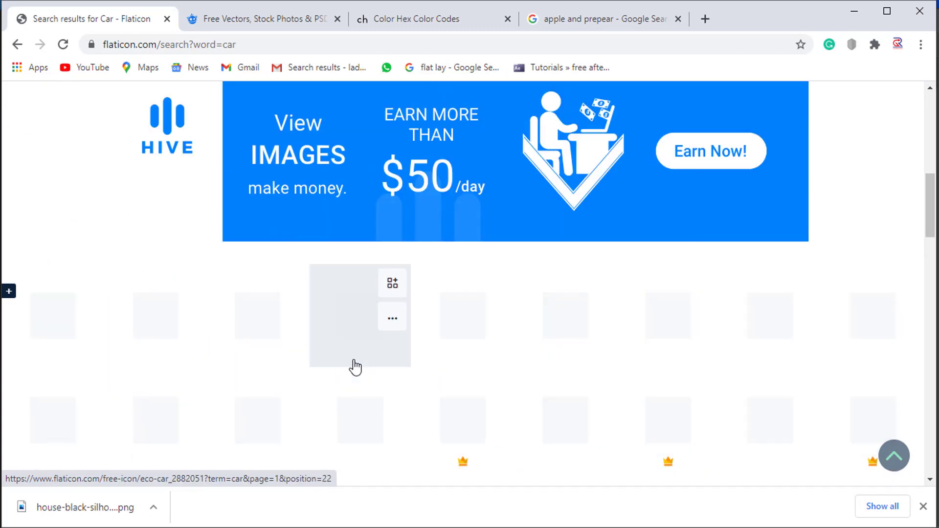
scroll(374, 367, up, 3)
scroll(440, 372, up, 3)
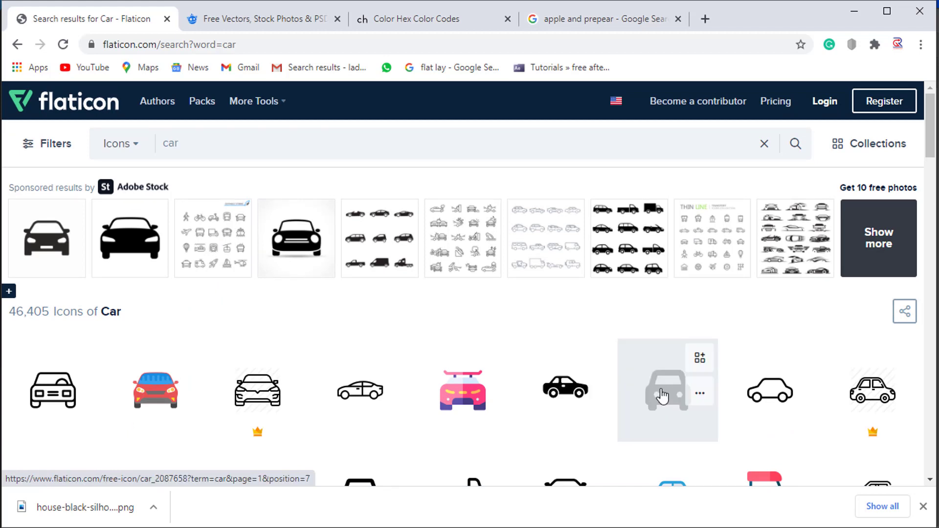
scroll(221, 415, down, 1)
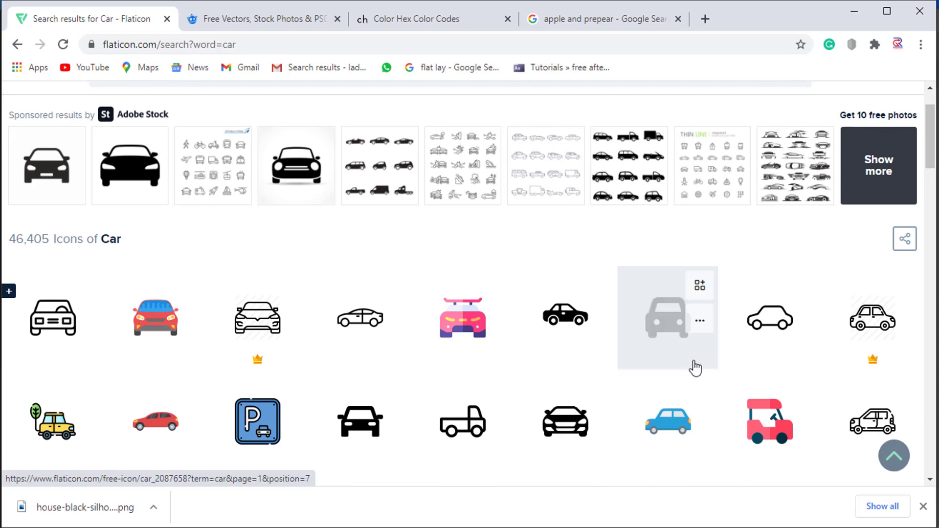
scroll(343, 350, up, 1)
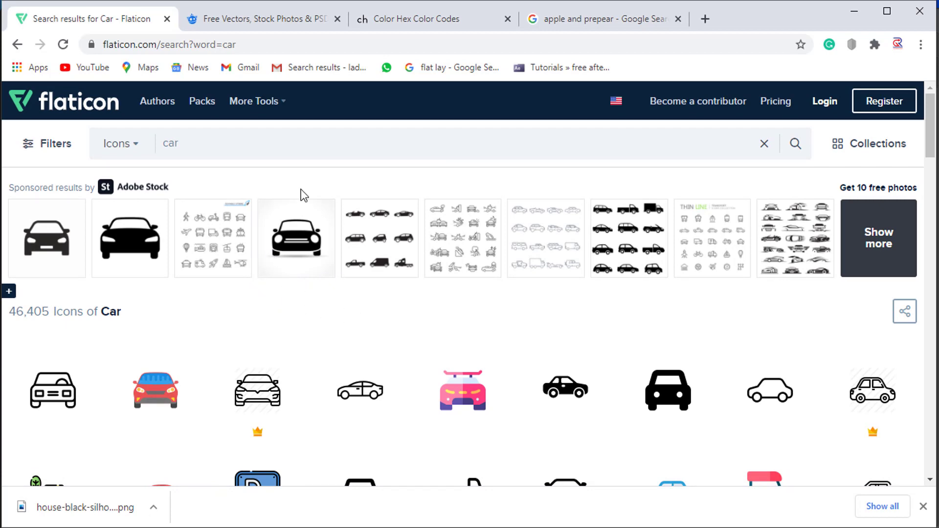
Switch to the Freepik tab, scroll through the Freepik's Choice grid, and return to the search box
click(259, 20)
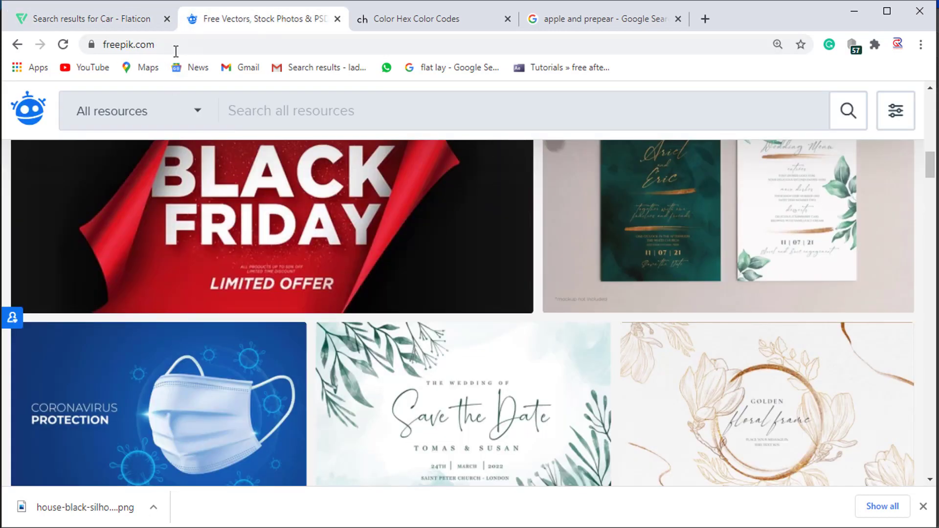
scroll(455, 264, up, 5)
scroll(450, 264, up, 5)
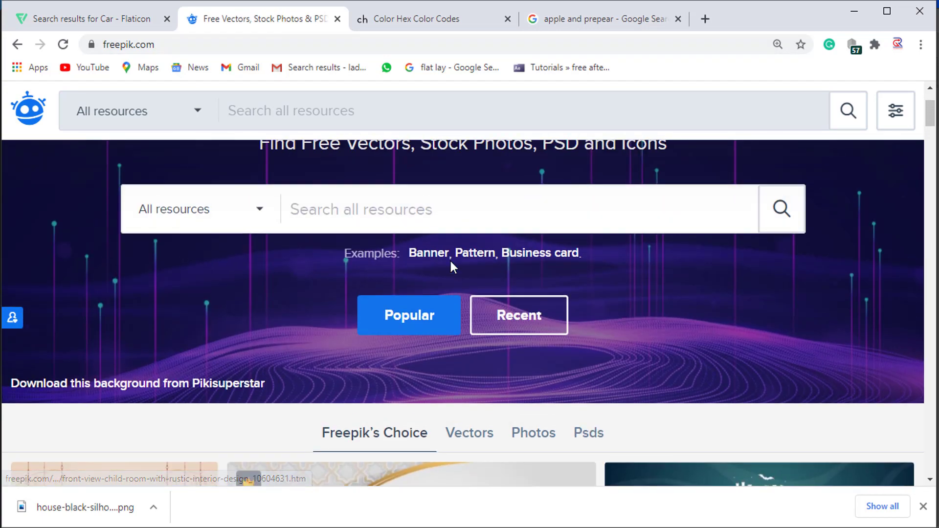
scroll(451, 262, down, 2)
scroll(504, 323, down, 4)
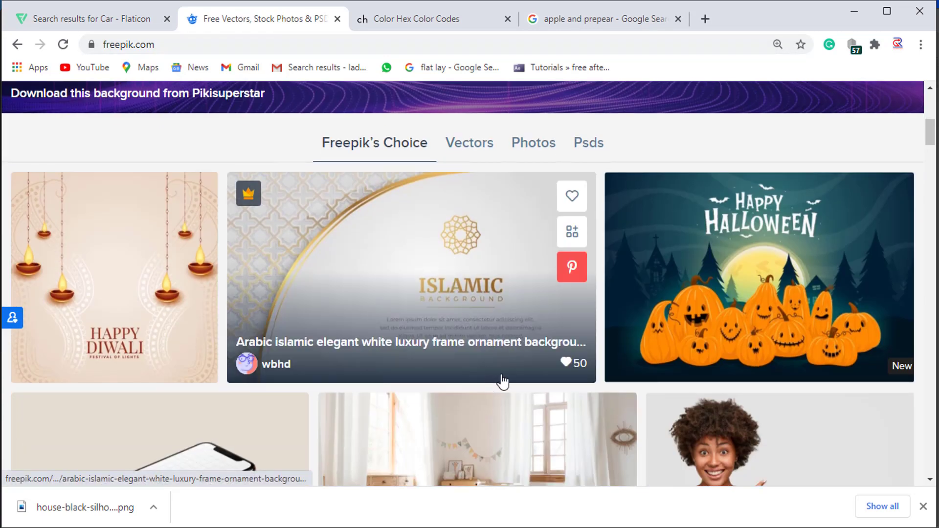
scroll(486, 383, down, 4)
scroll(461, 384, down, 2)
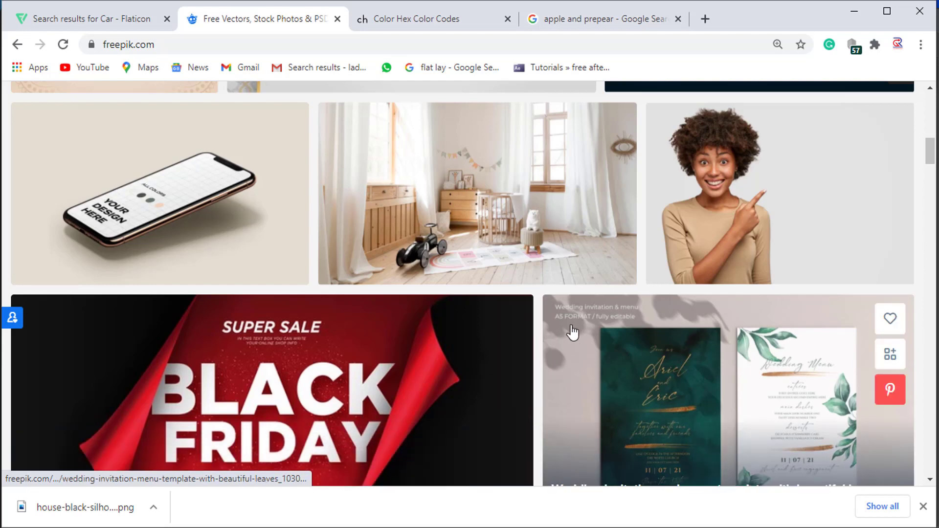
scroll(536, 337, down, 2)
scroll(446, 321, down, 4)
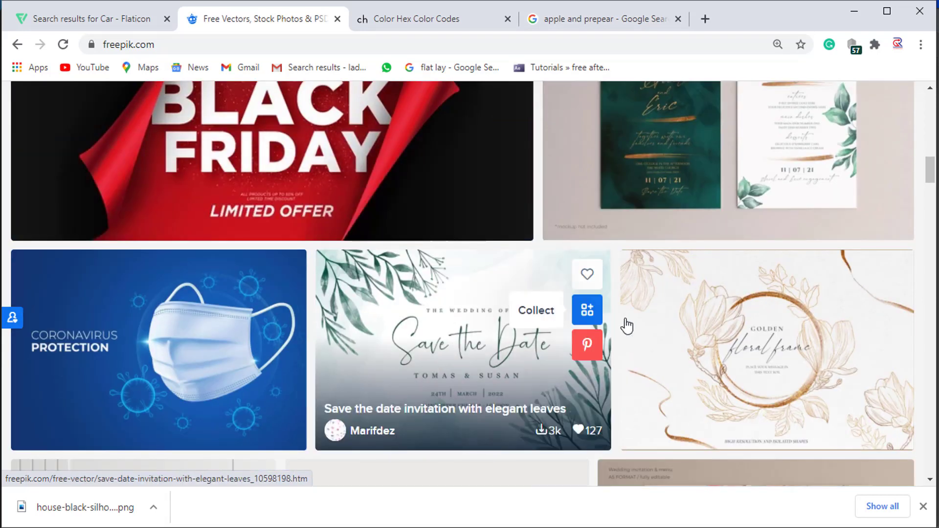
scroll(597, 349, up, 2)
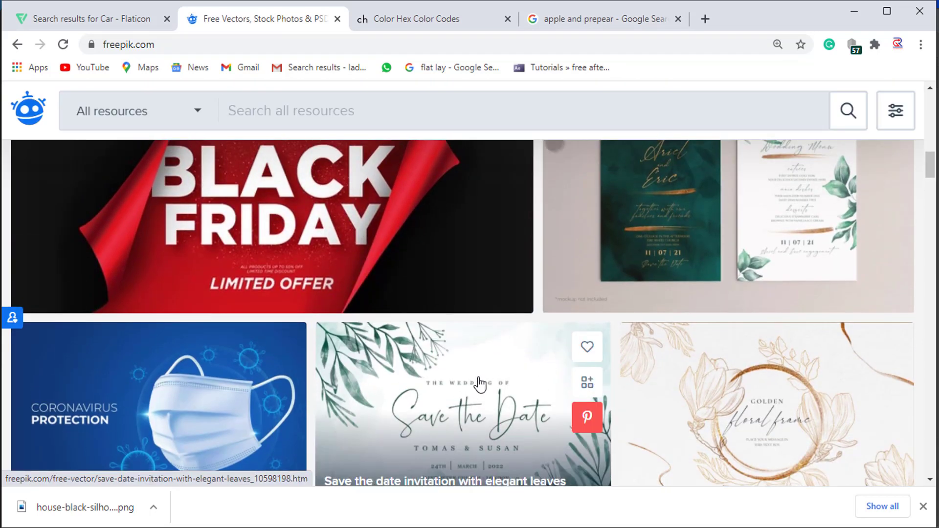
scroll(479, 384, up, 6)
scroll(477, 386, up, 2)
scroll(438, 398, up, 6)
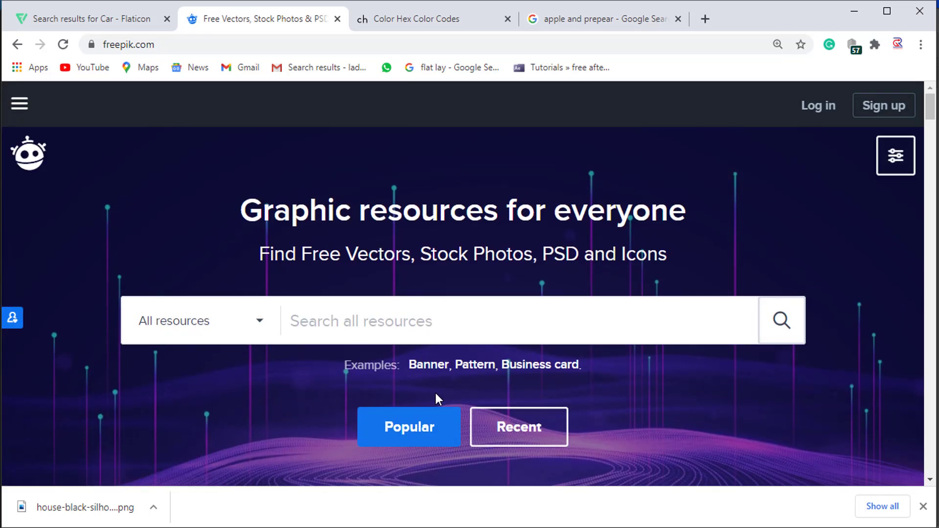
scroll(540, 334, down, 4)
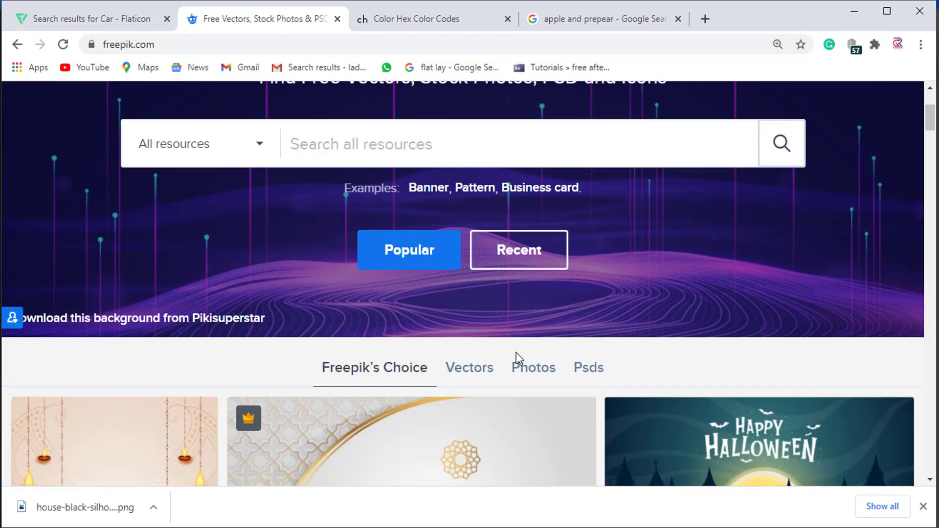
scroll(400, 333, up, 4)
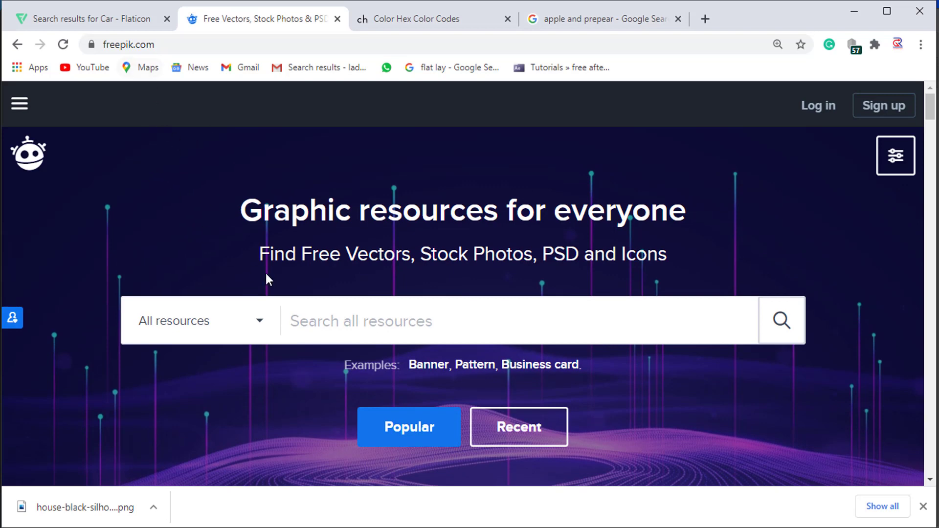
scroll(456, 295, down, 2)
scroll(453, 327, down, 5)
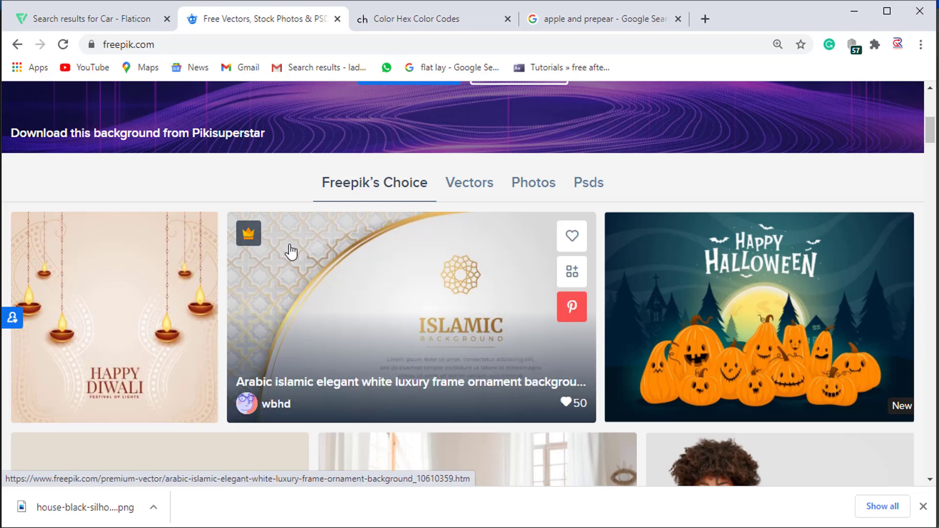
scroll(394, 349, down, 4)
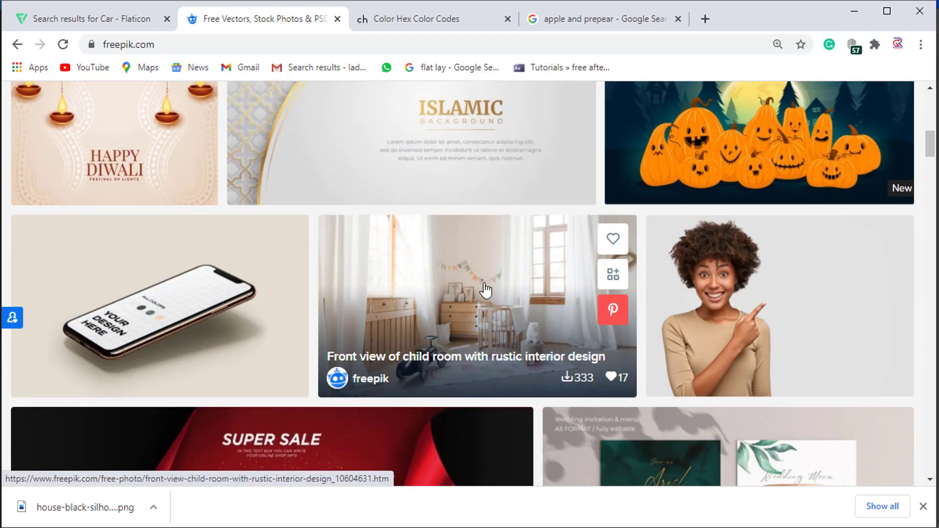
scroll(435, 314, down, 3)
scroll(638, 338, down, 1)
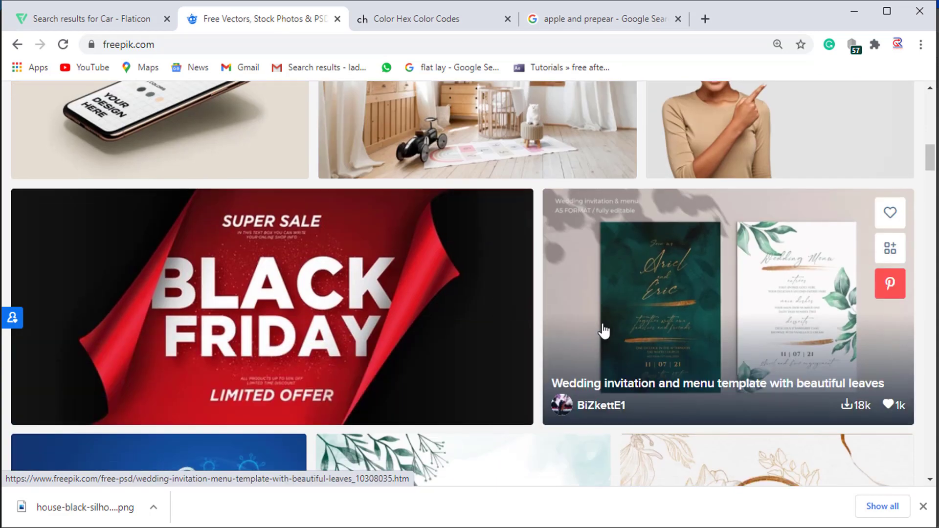
scroll(603, 329, down, 5)
scroll(503, 357, down, 1)
scroll(503, 357, down, 2)
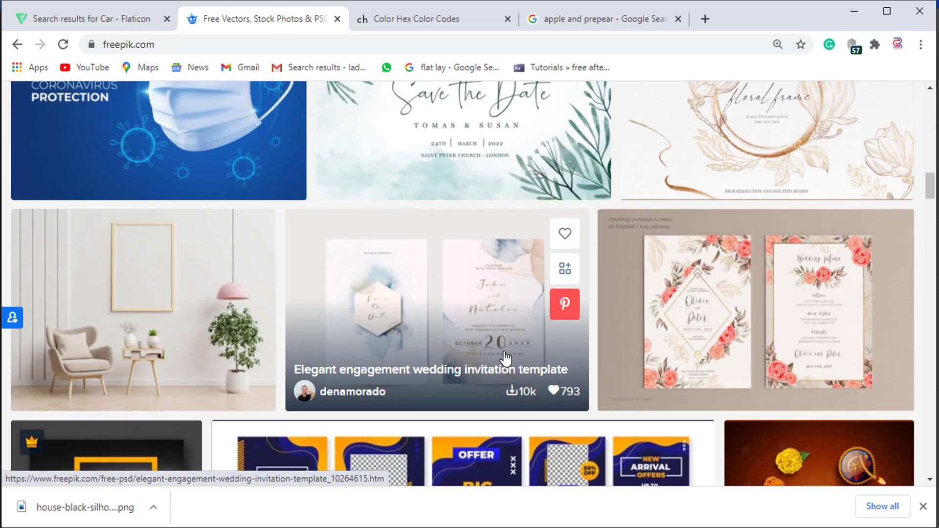
scroll(470, 321, down, 5)
scroll(471, 321, up, 8)
scroll(345, 299, up, 12)
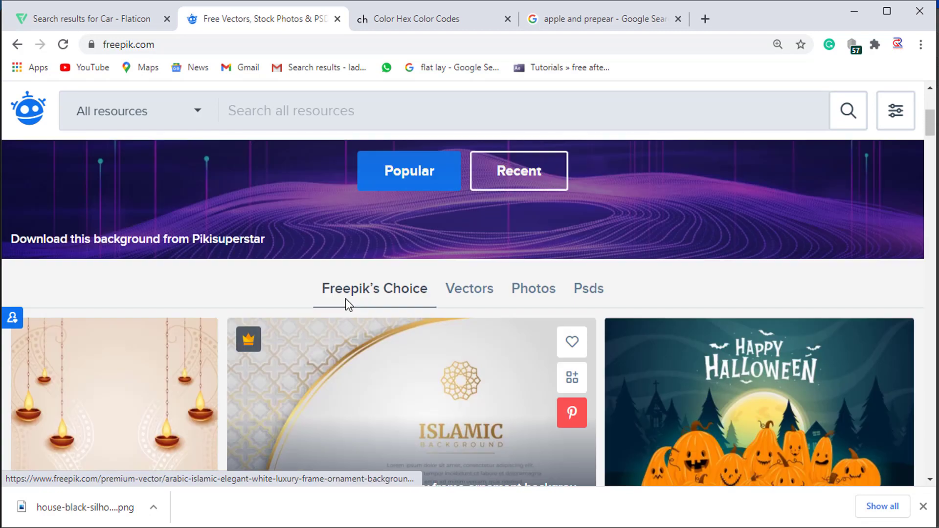
scroll(464, 367, up, 5)
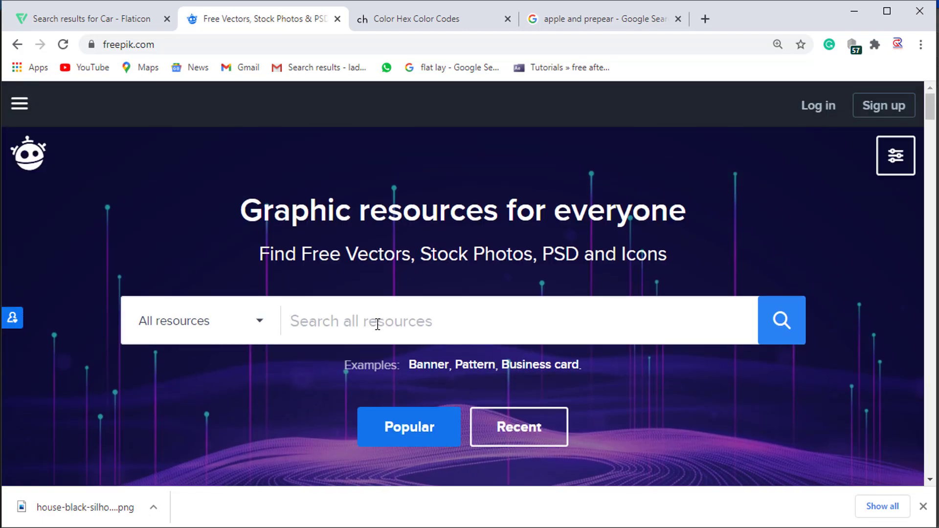
Search Freepik for 'logo' and scroll through the 215,584 logo results
text(logo)
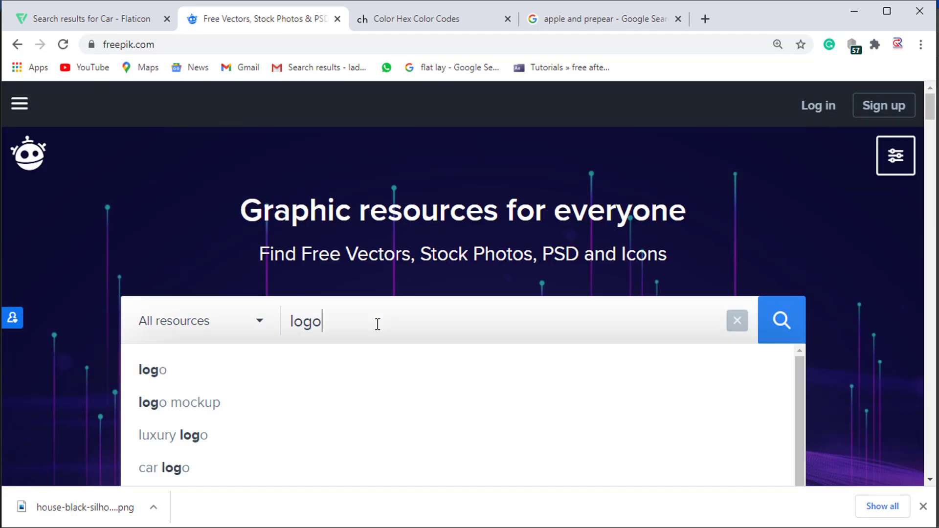
key(Return)
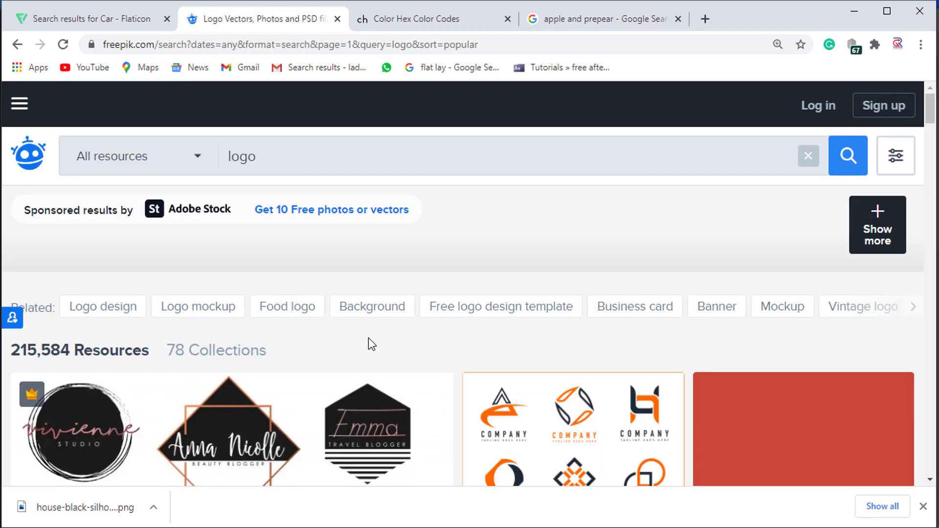
scroll(367, 337, down, 3)
scroll(430, 348, down, 2)
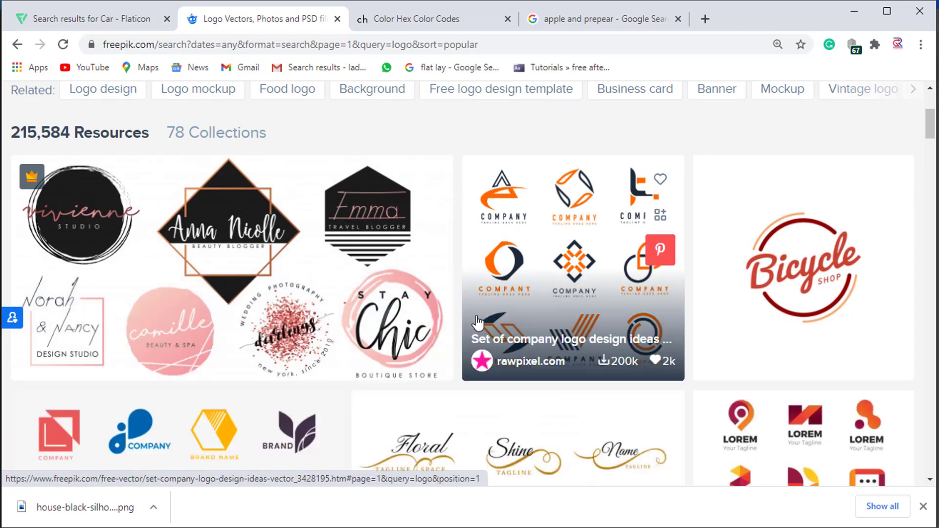
scroll(469, 336, down, 3)
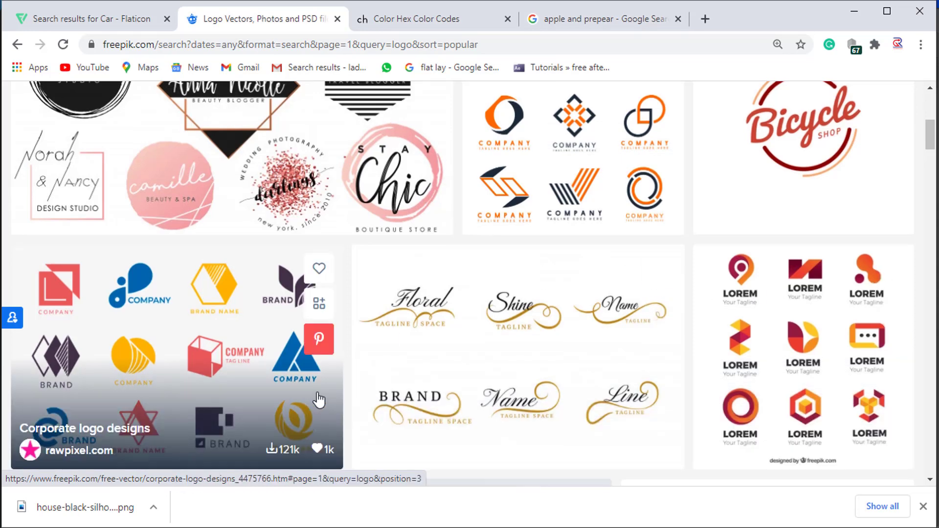
scroll(488, 299, down, 1)
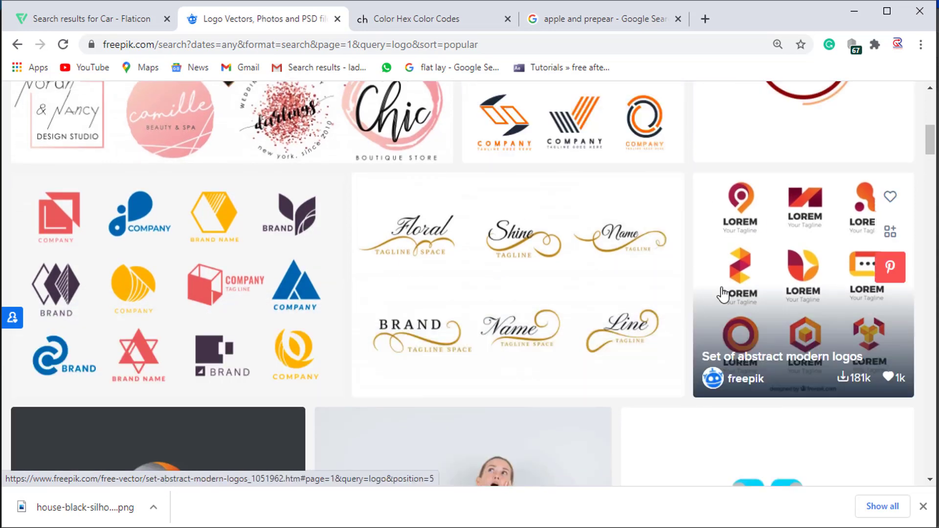
scroll(599, 261, up, 4)
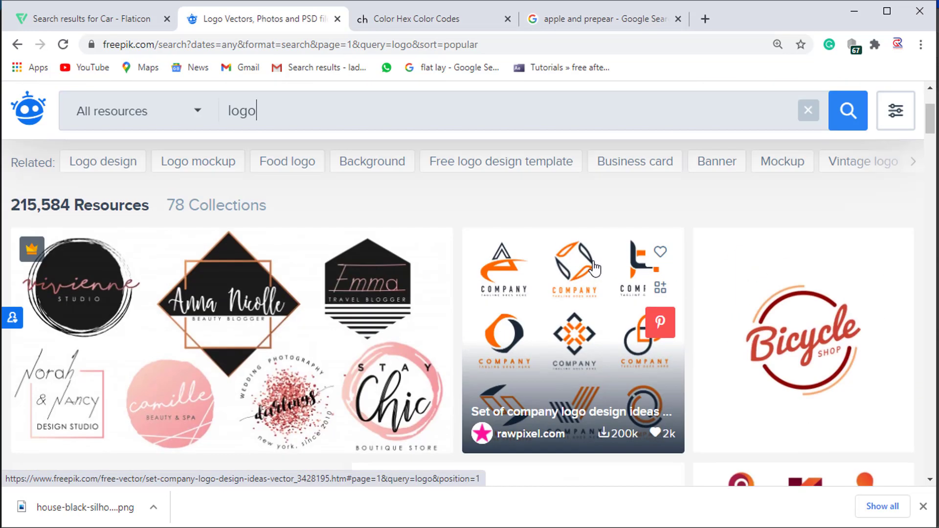
scroll(593, 268, up, 2)
scroll(593, 269, down, 1)
scroll(602, 342, down, 1)
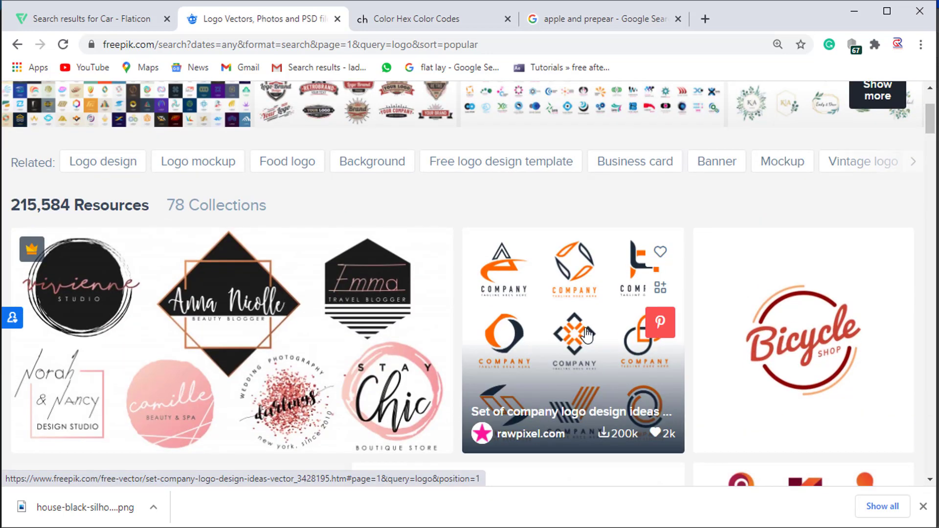
Preview the company logo design ideas vector set, then close it back to the logo results
click(585, 332)
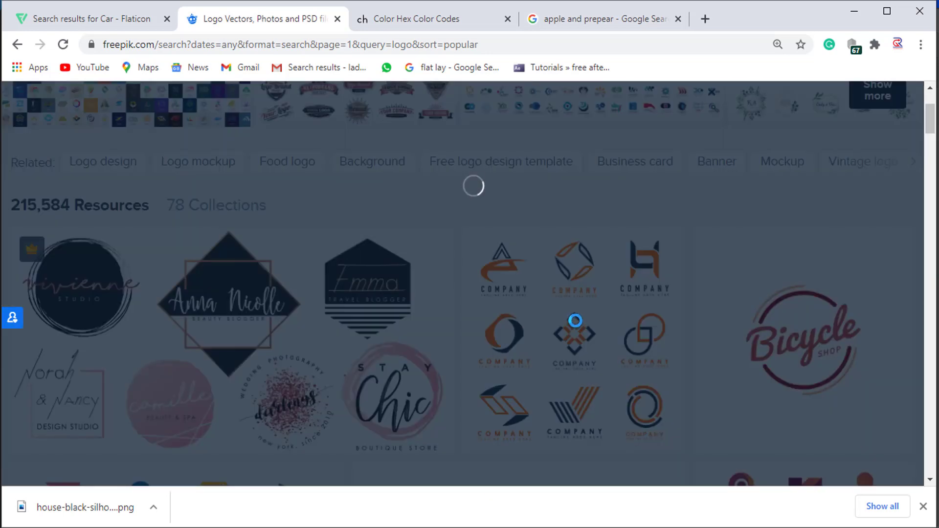
scroll(570, 327, down, 3)
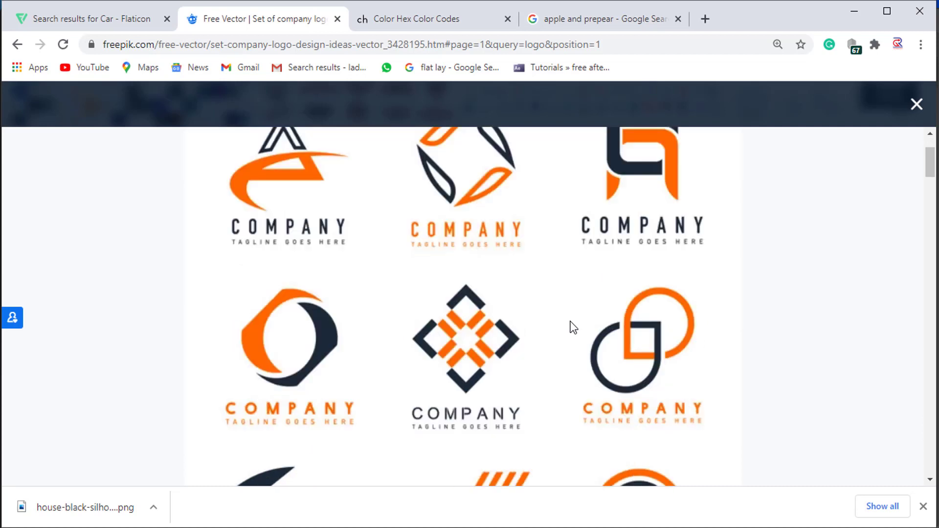
scroll(562, 342, down, 3)
scroll(474, 239, down, 4)
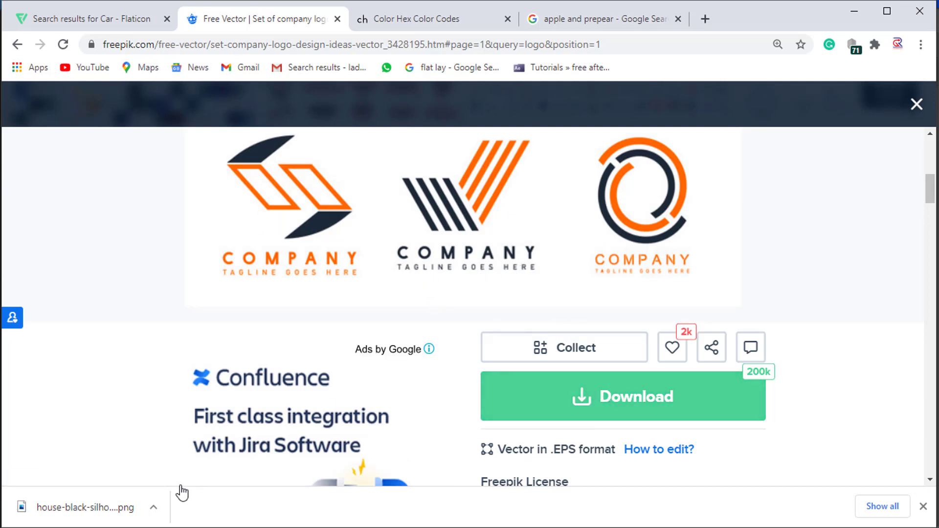
click(916, 104)
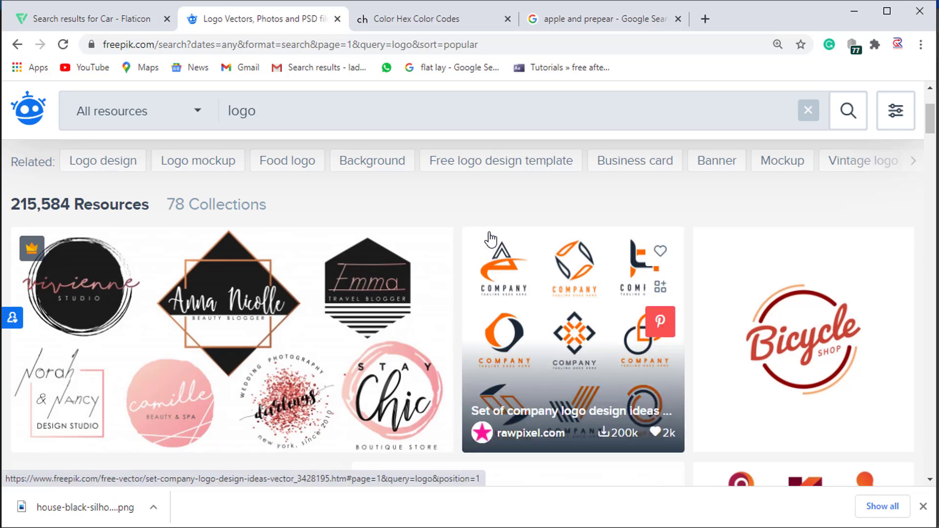
Switch to the Color Hex site and scroll through the Users Latest Favorite Colors swatches
click(373, 18)
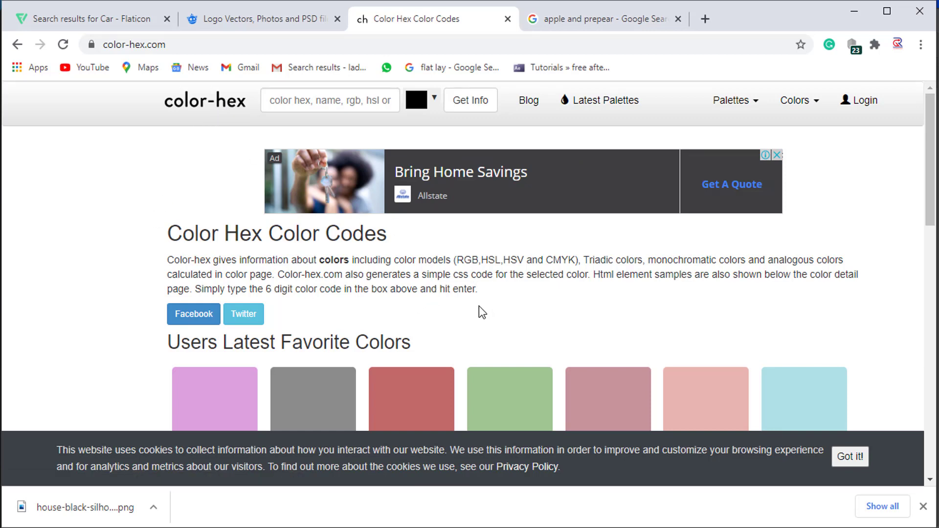
scroll(477, 308, down, 4)
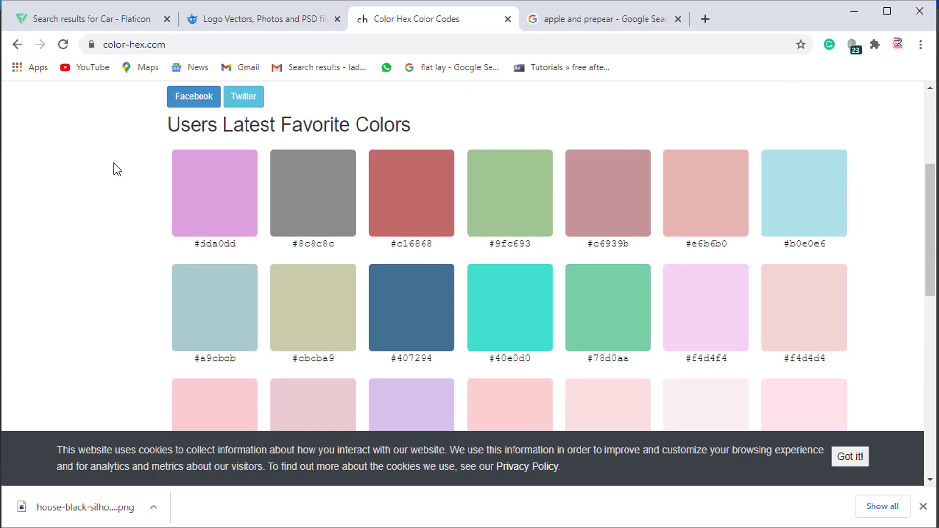
mouse_move(607, 198)
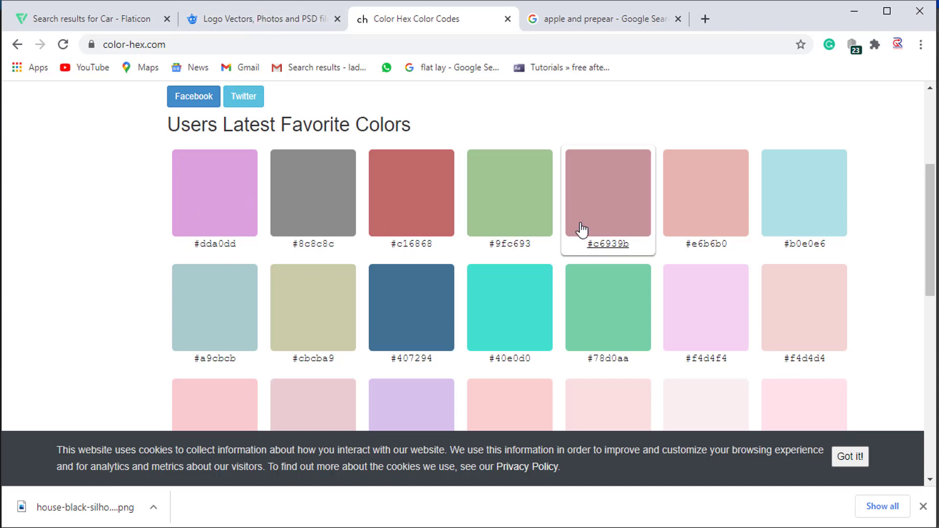
scroll(572, 240, down, 3)
scroll(564, 245, down, 1)
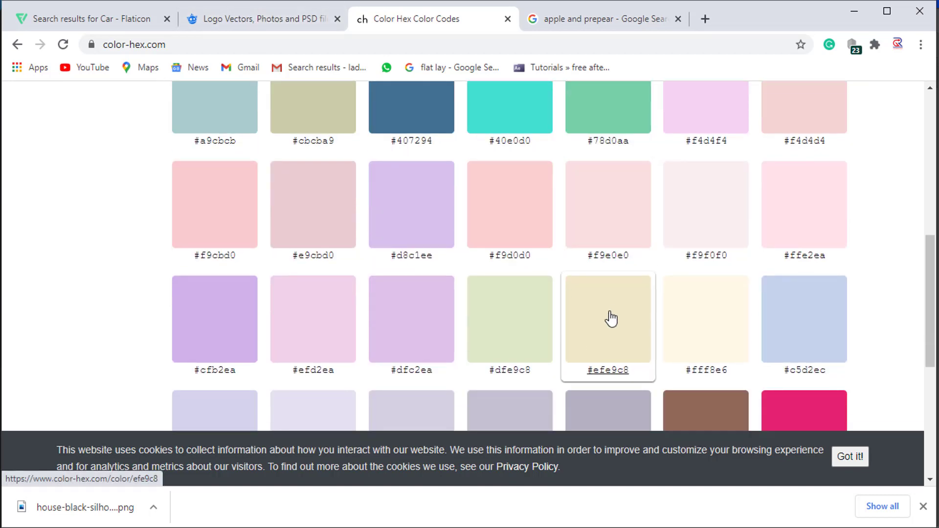
scroll(611, 318, up, 8)
scroll(509, 303, down, 7)
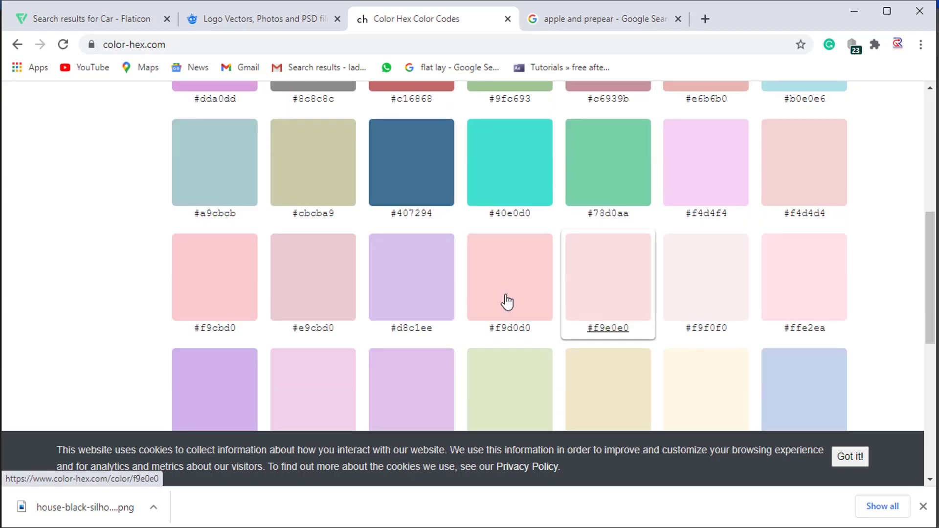
scroll(617, 239, down, 3)
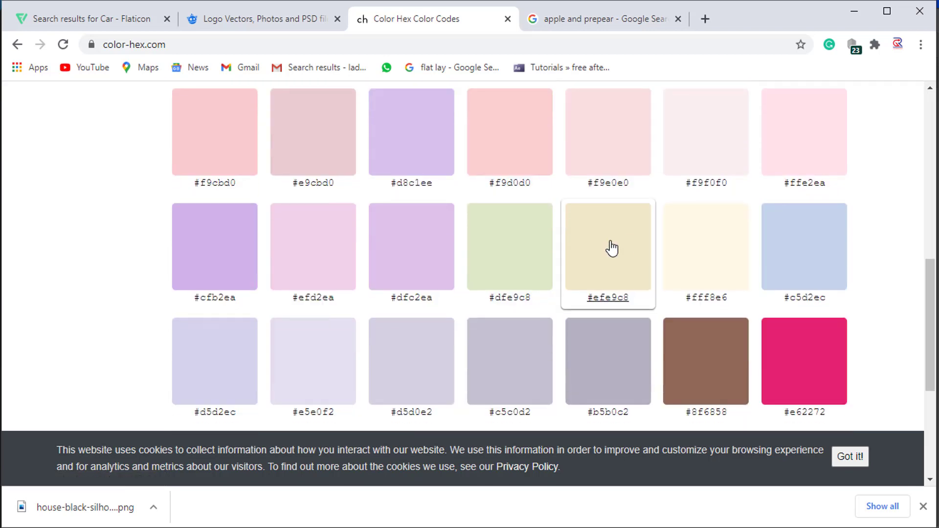
scroll(562, 274, down, 2)
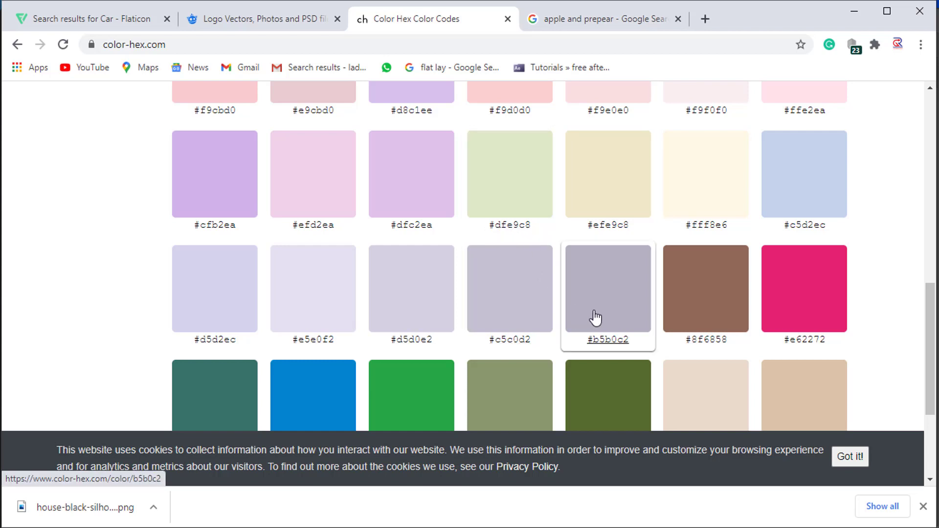
scroll(597, 318, down, 3)
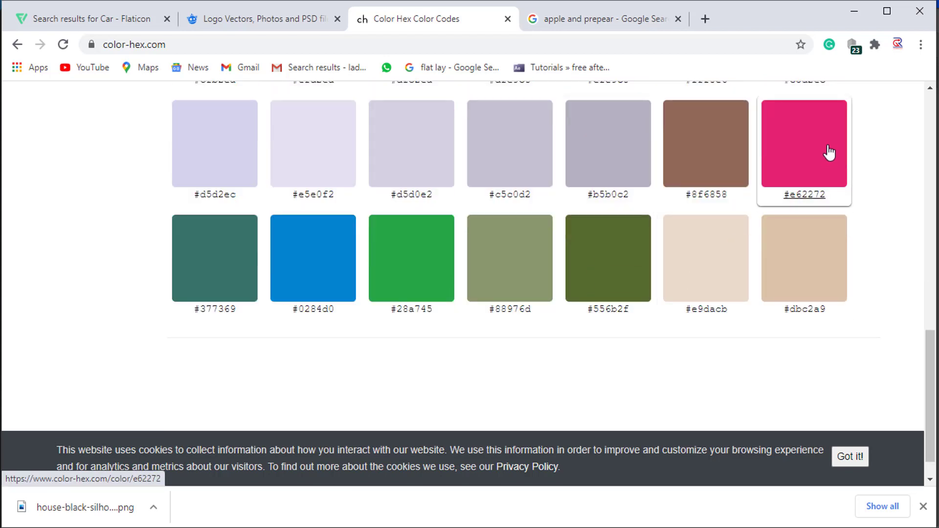
scroll(600, 318, up, 5)
scroll(583, 317, up, 2)
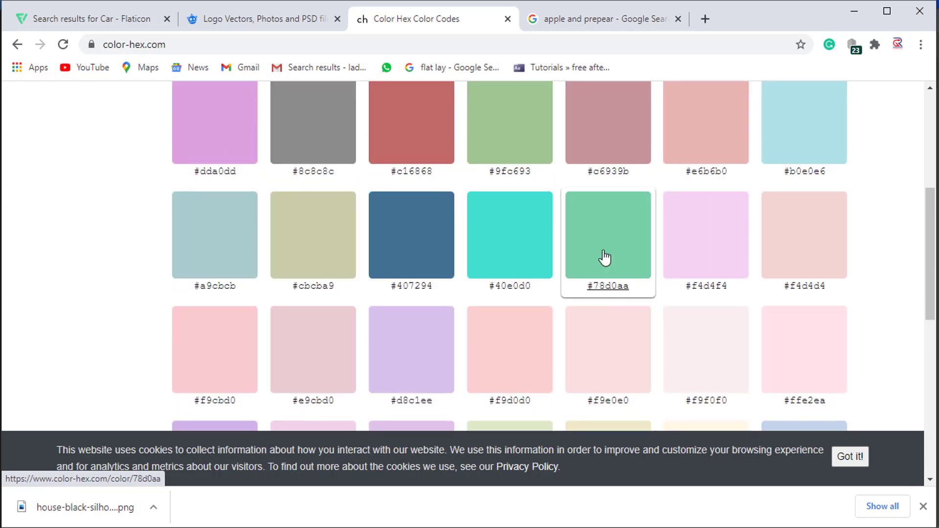
scroll(589, 294, up, 1)
scroll(587, 293, up, 5)
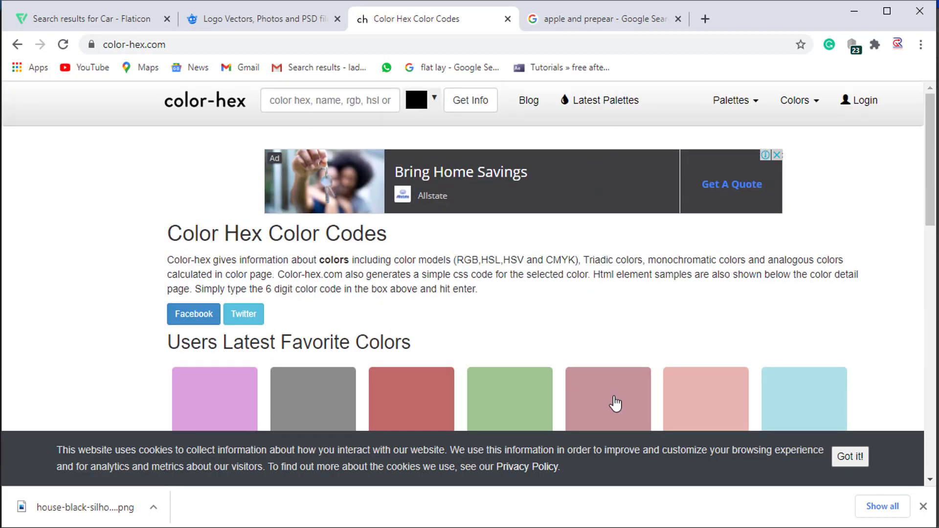
Open Palettes > Popular Palettes and scroll down to the last rows of palettes
click(753, 106)
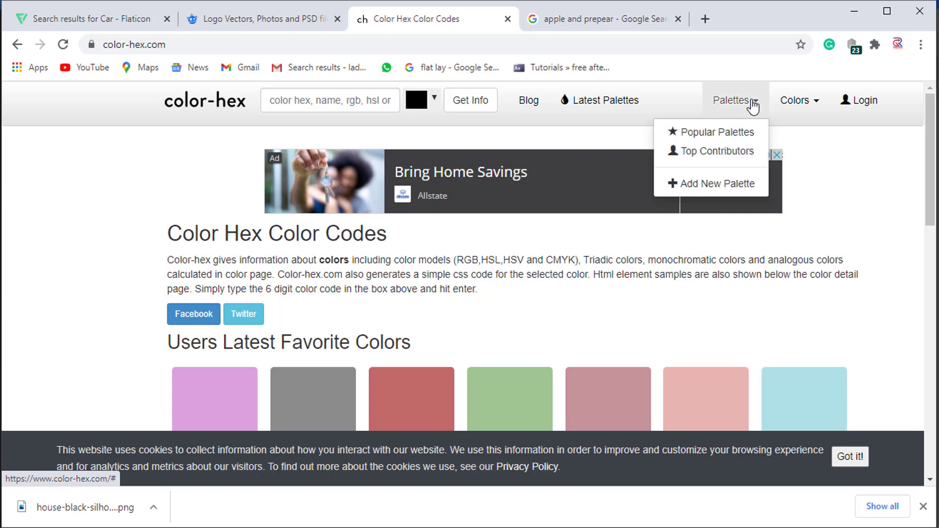
click(693, 133)
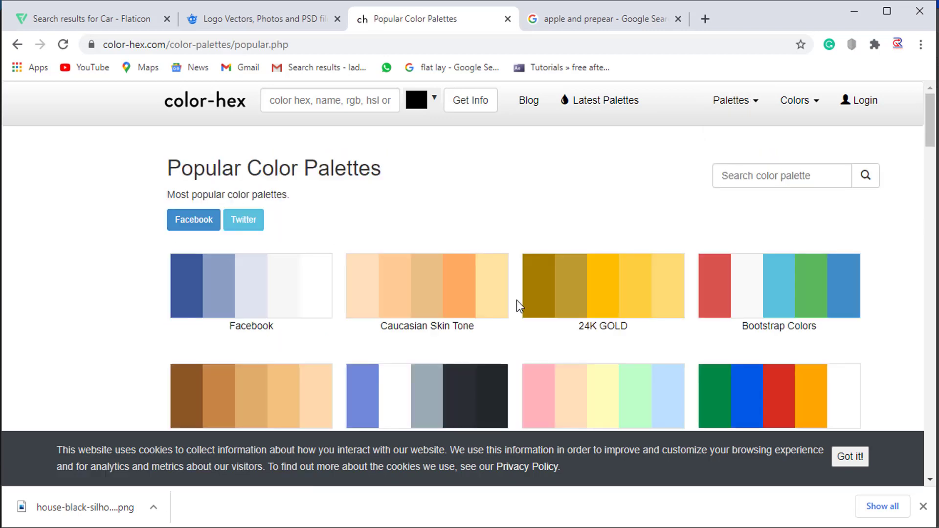
scroll(516, 300, down, 3)
scroll(515, 299, down, 2)
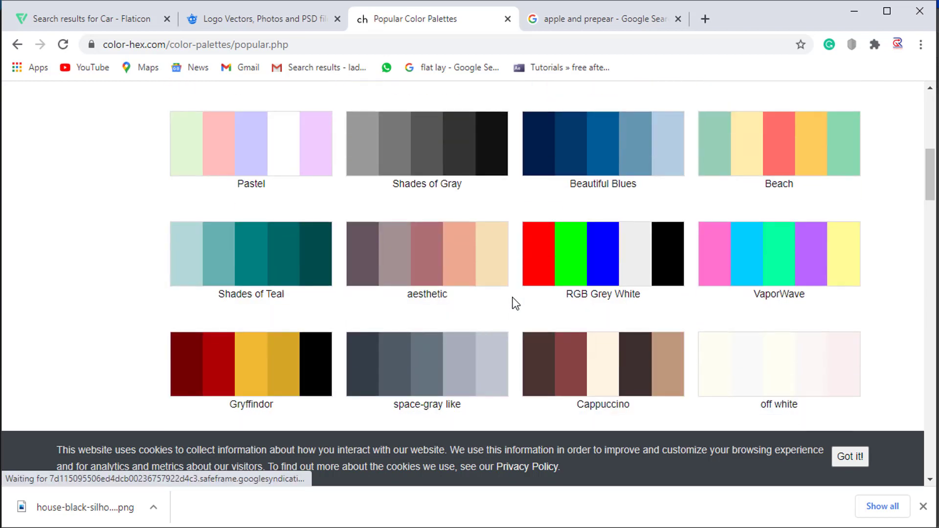
scroll(515, 300, down, 3)
scroll(514, 300, down, 3)
scroll(511, 299, down, 2)
scroll(510, 300, down, 5)
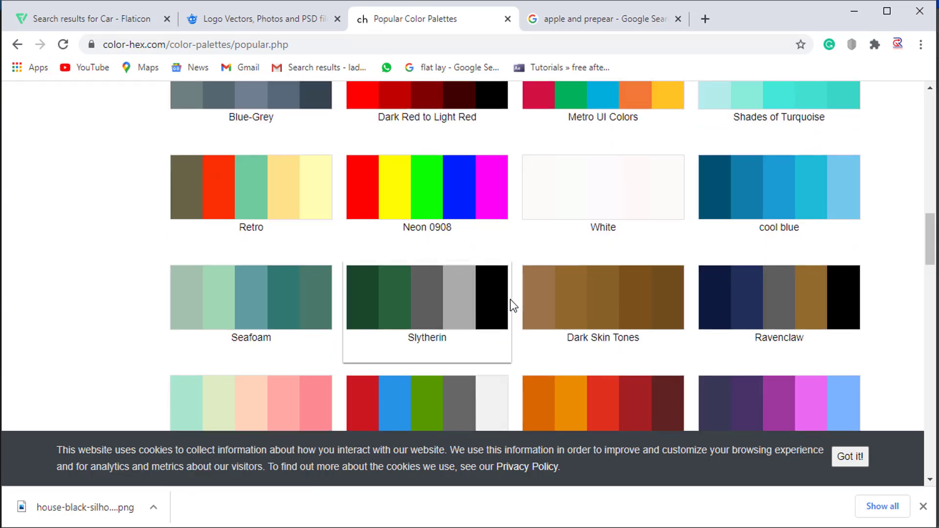
scroll(507, 308, down, 5)
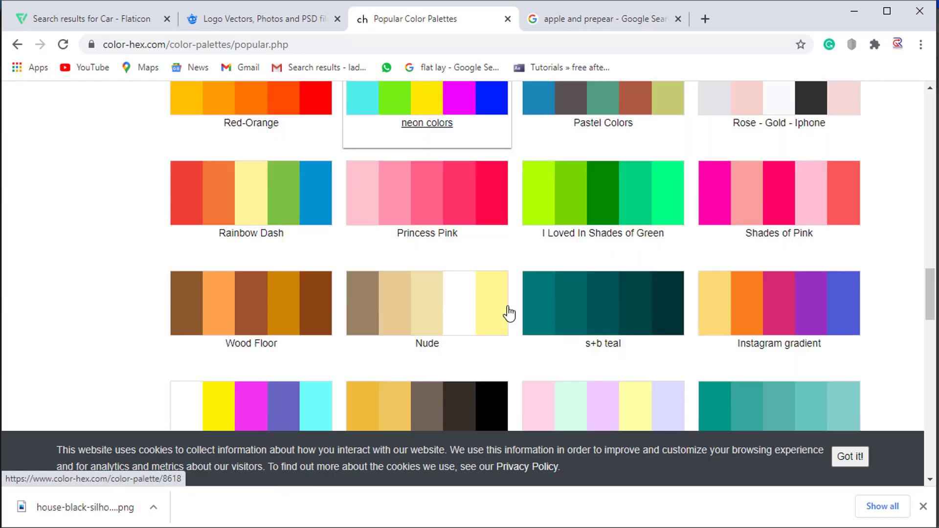
scroll(528, 335, down, 3)
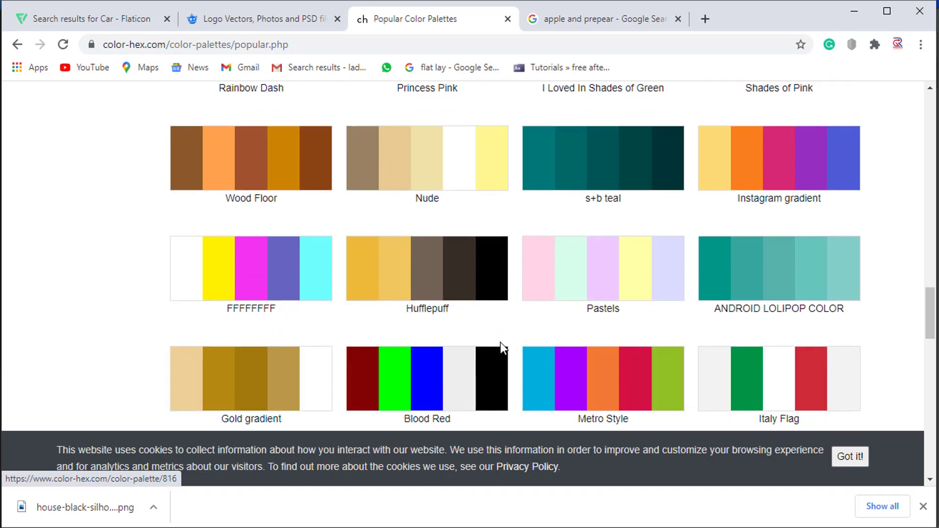
scroll(438, 368, down, 5)
scroll(524, 310, down, 5)
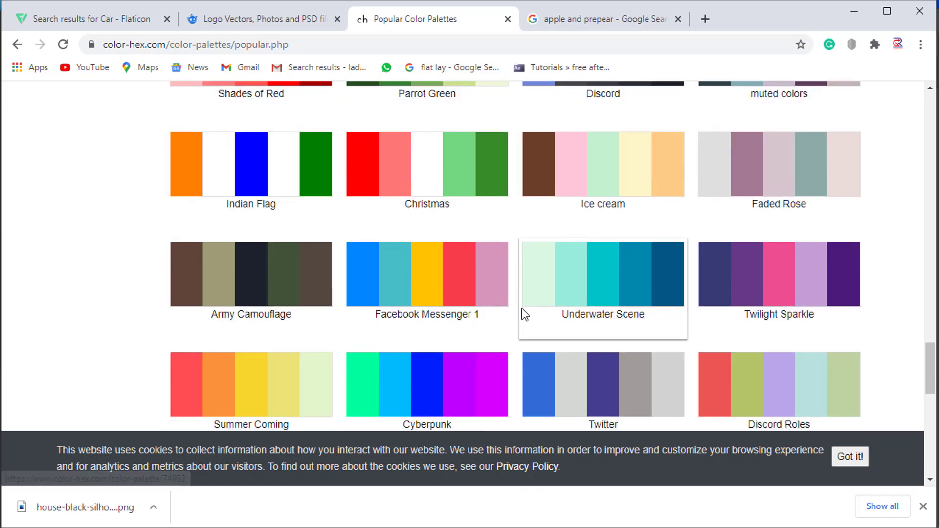
scroll(521, 313, down, 2)
scroll(520, 315, down, 3)
scroll(523, 319, down, 4)
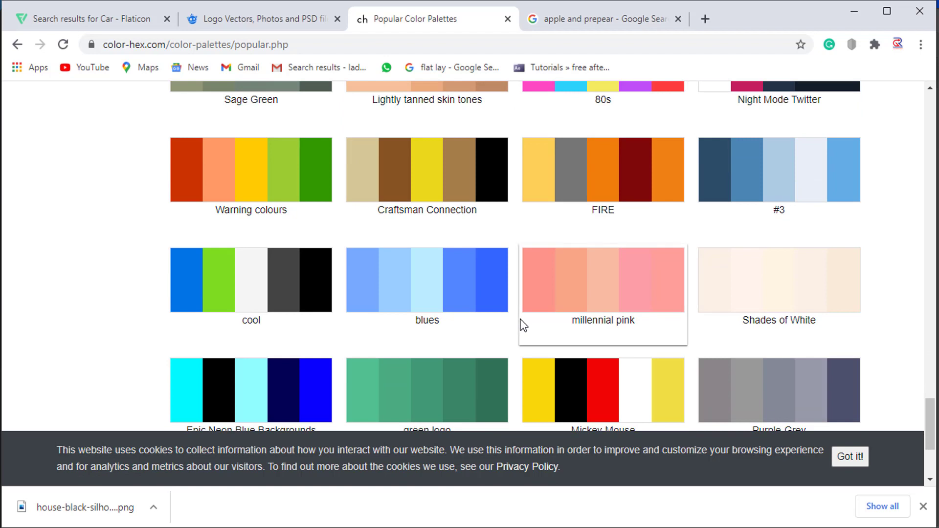
scroll(520, 319, down, 4)
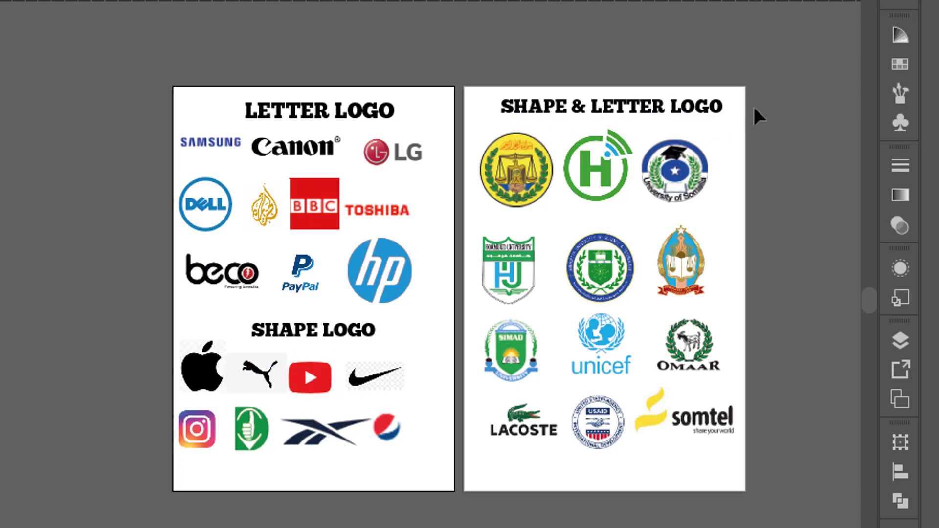
Deselect the Shape & Letter Logo heading and briefly drag the Apple logo toward Dell, then back
click(771, 152)
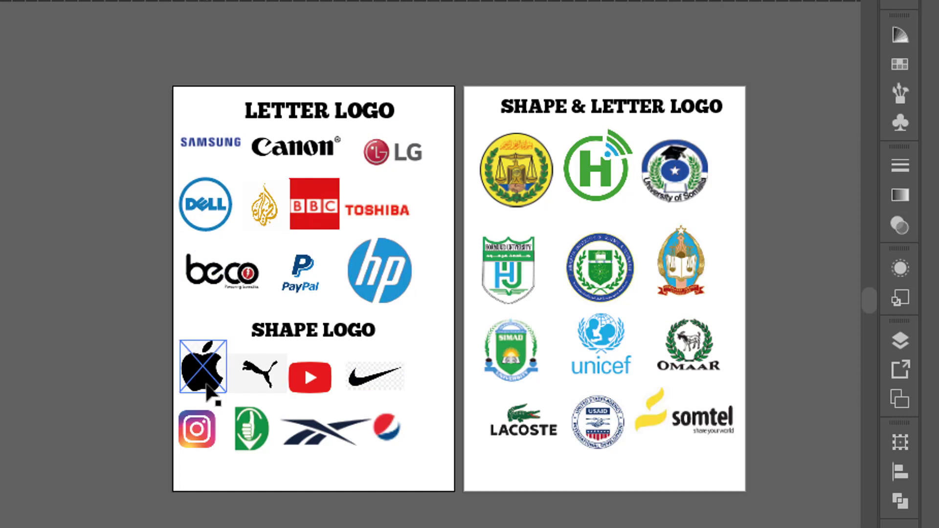
drag(203, 364, 222, 203)
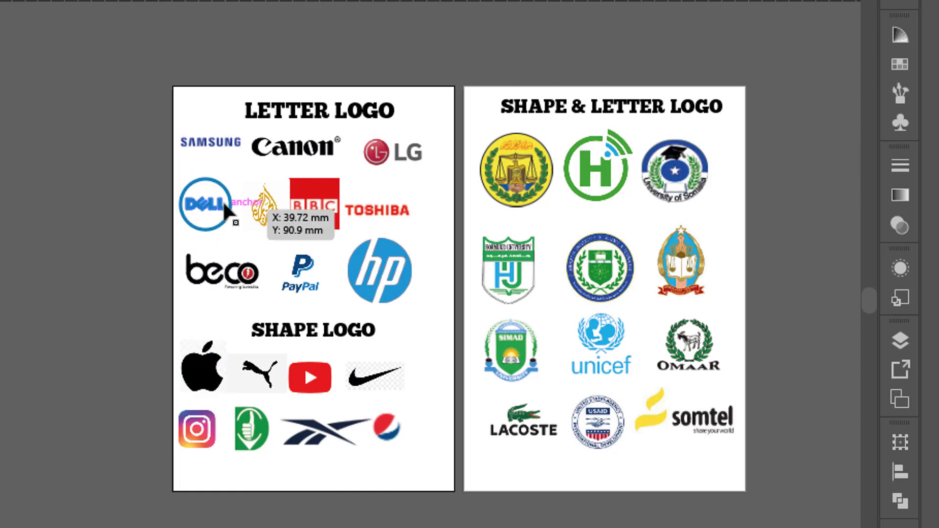
drag(194, 363, 195, 365)
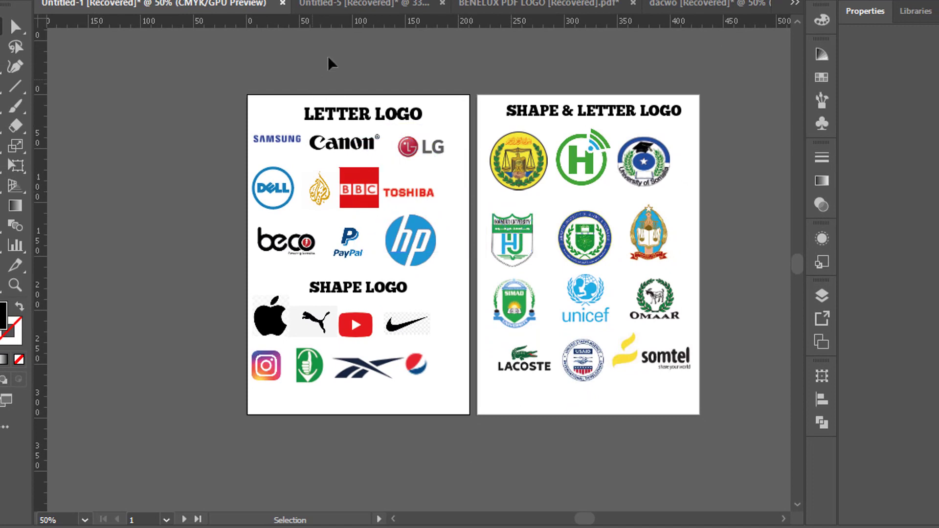
click(345, 6)
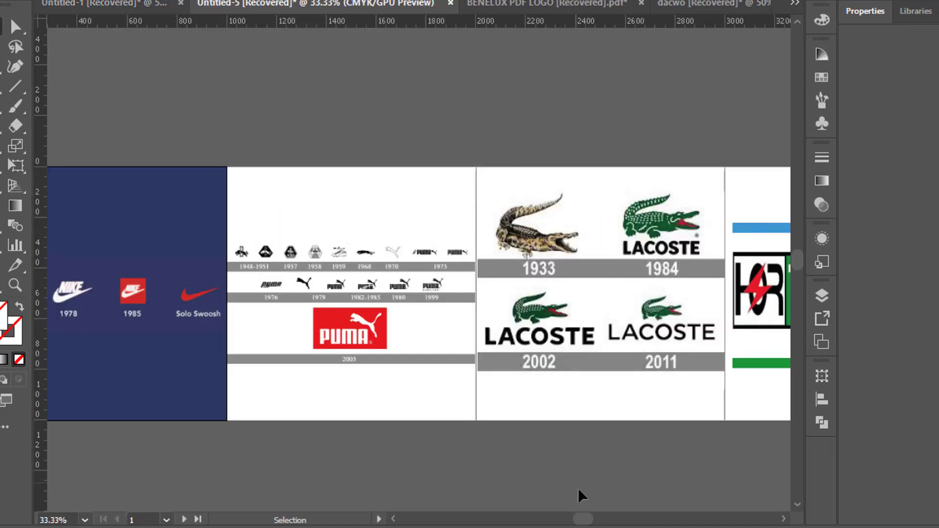
drag(579, 495, 564, 490)
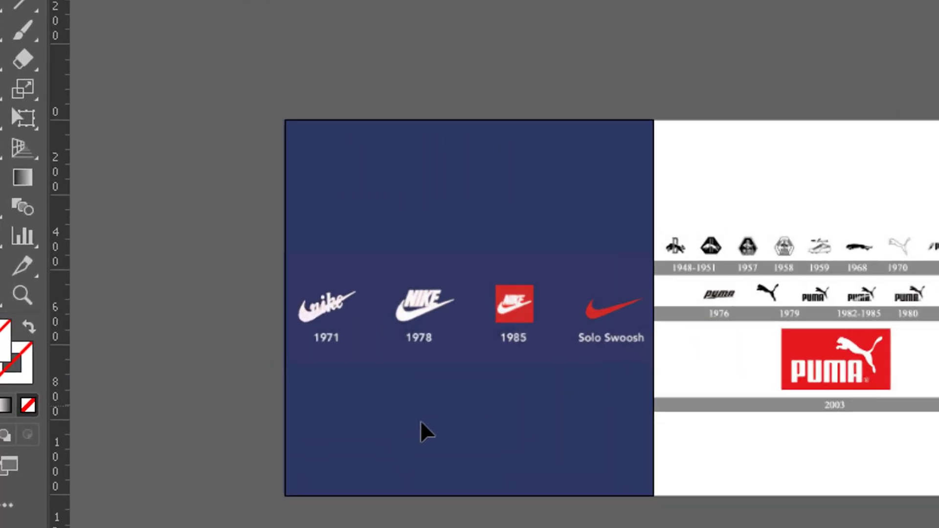
click(366, 340)
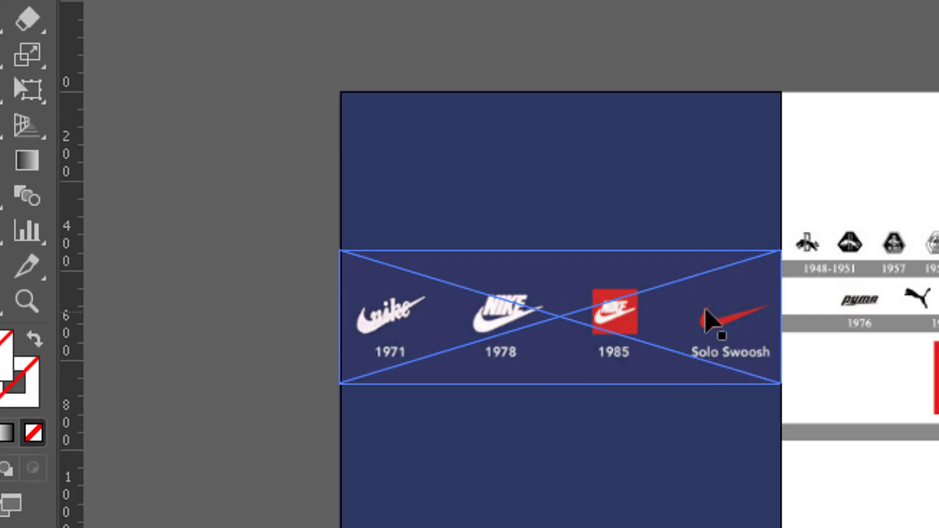
click(805, 313)
click(908, 173)
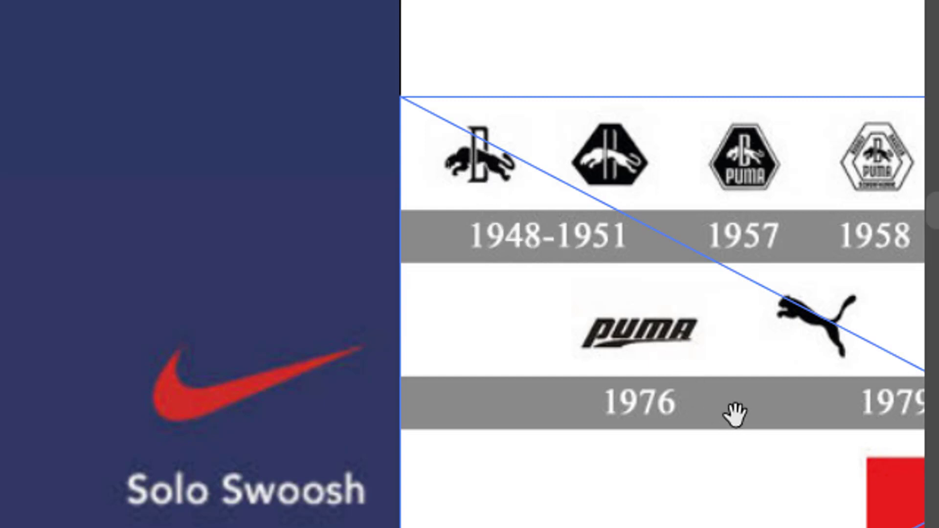
drag(734, 413, 287, 108)
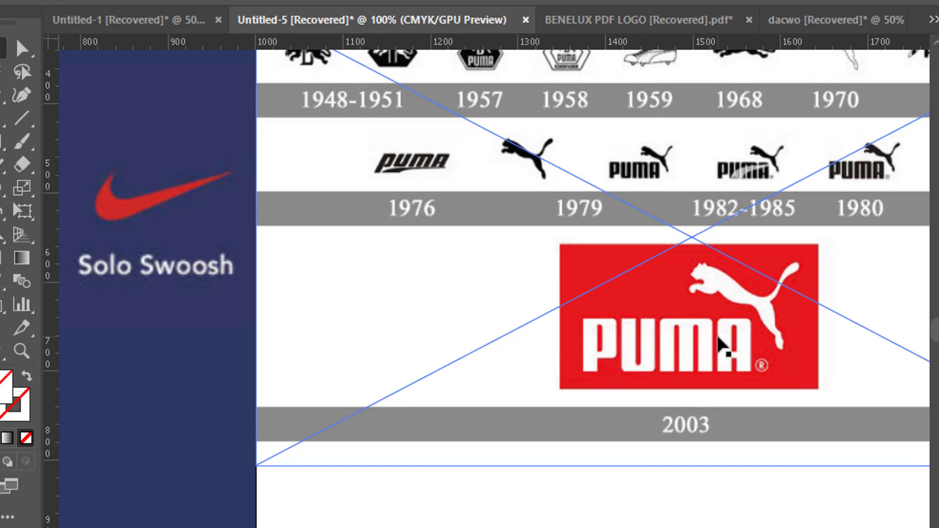
Zoom out to 33.33% and select the Lacoste, HORTEL and green H logo images in turn
key(ctrl+minus)
key(ctrl+minus)
key(ctrl+minus)
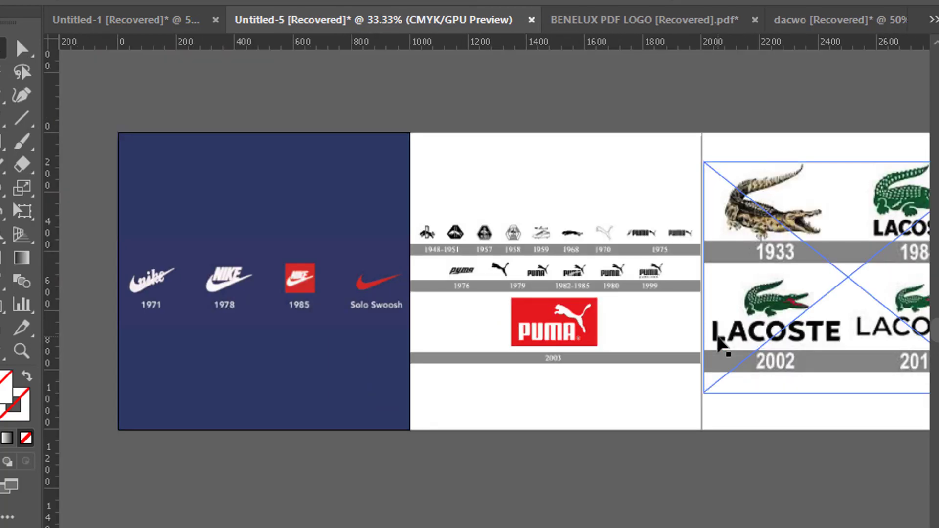
click(771, 426)
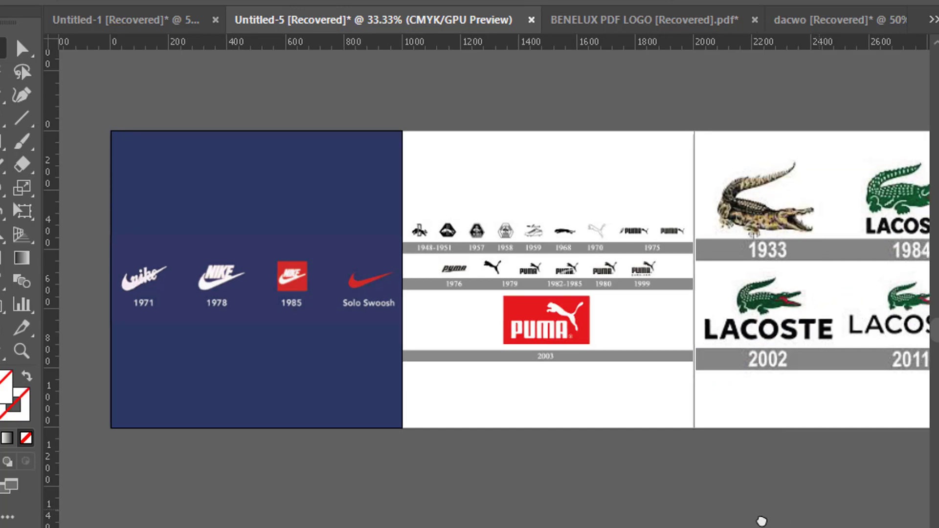
drag(827, 519, 567, 516)
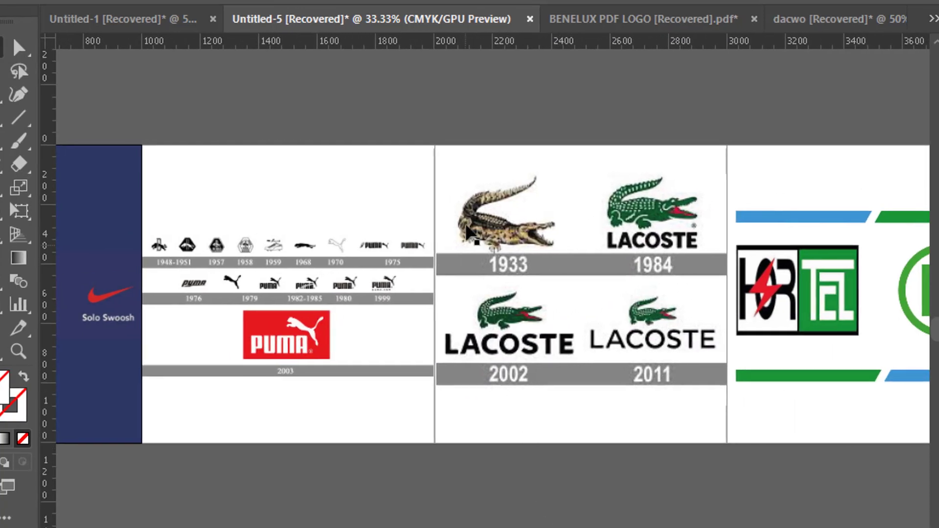
click(481, 186)
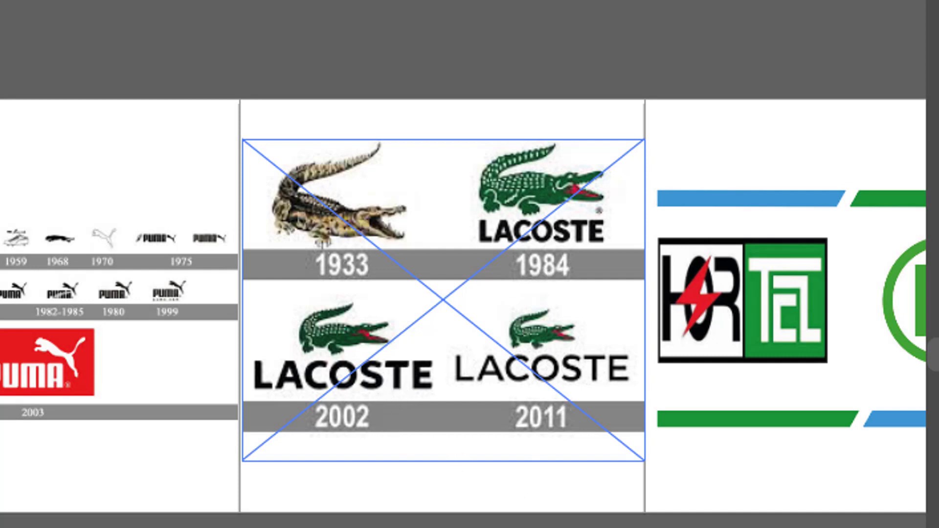
scroll(464, 307, right, 5)
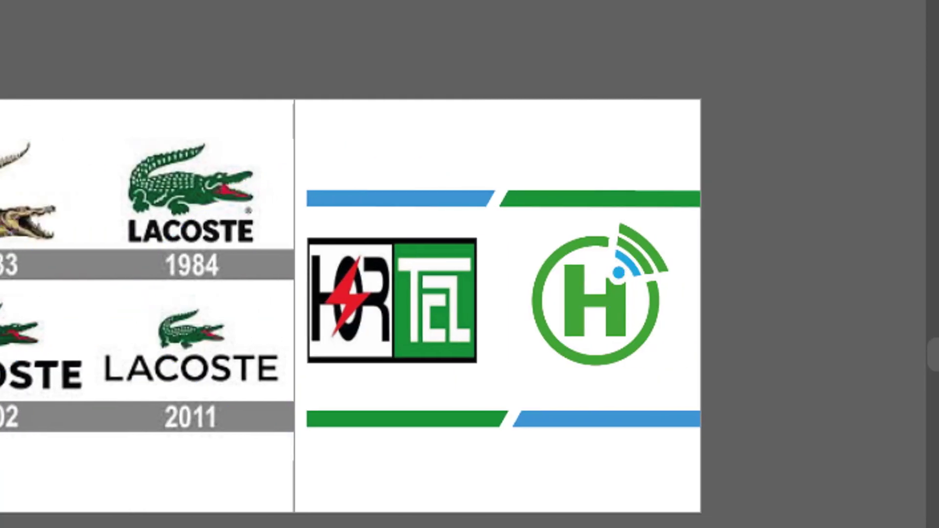
click(342, 259)
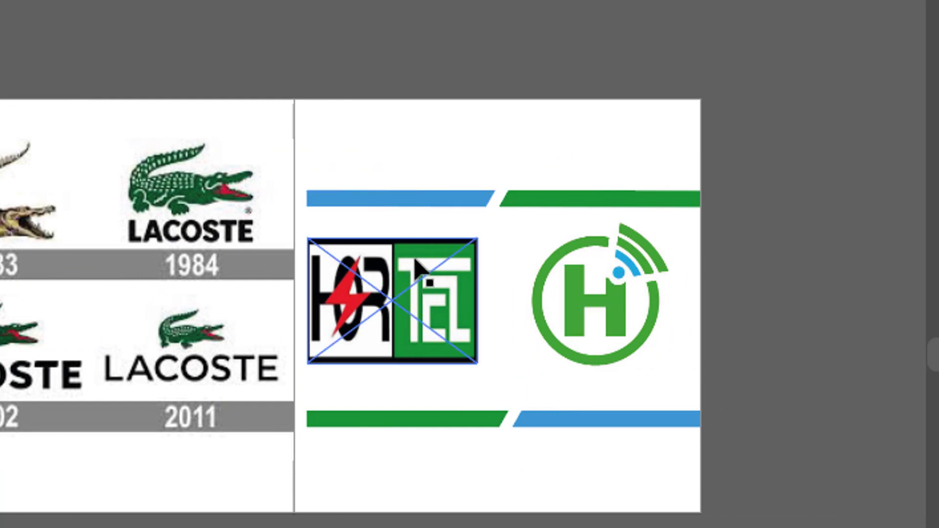
click(587, 337)
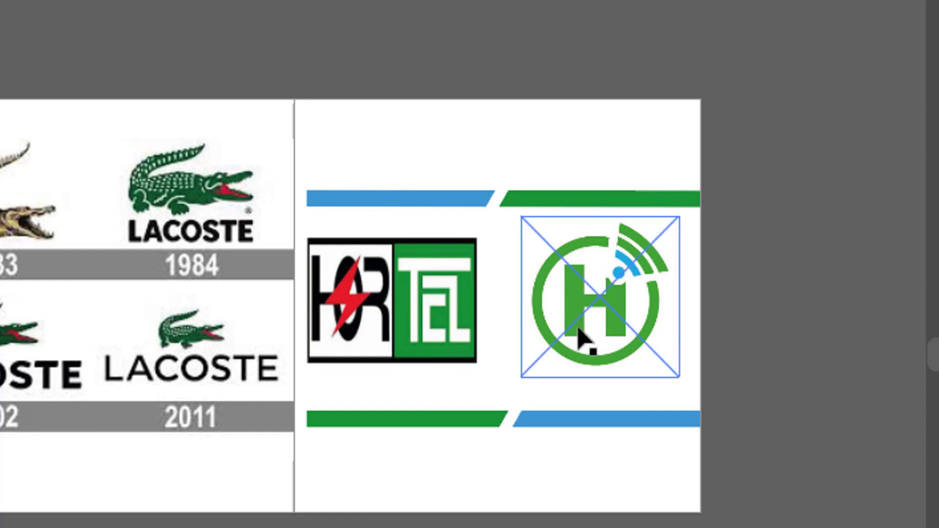
click(785, 203)
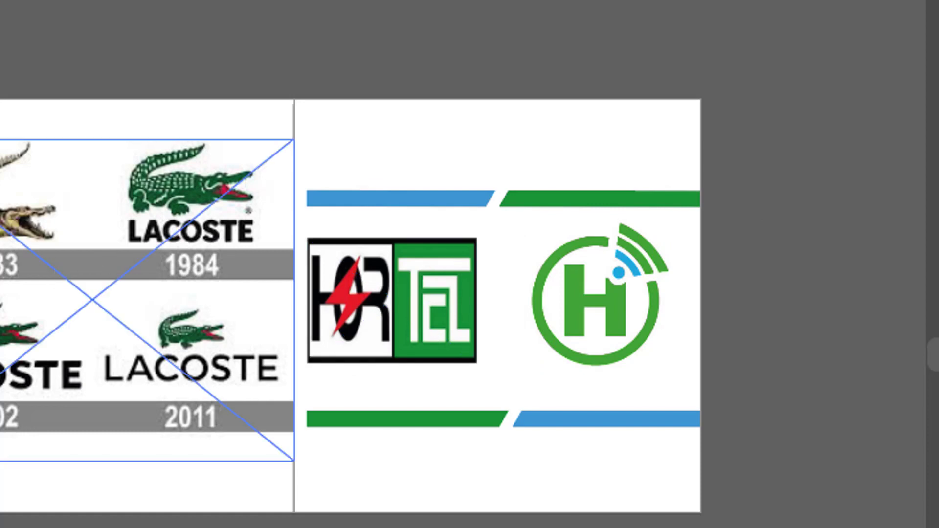
scroll(463, 307, left, 10)
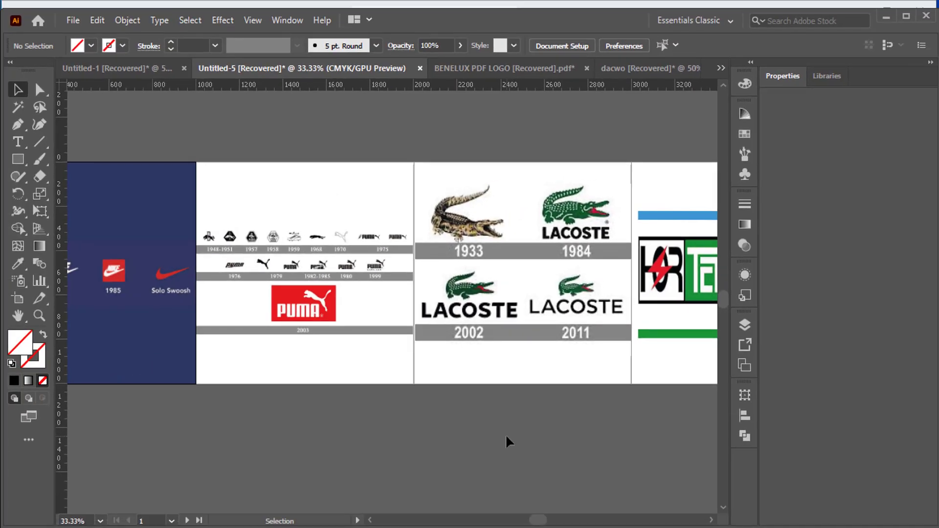
Switch to the BENELUX PDF LOGO document and review its BP logo concept artboards
click(527, 73)
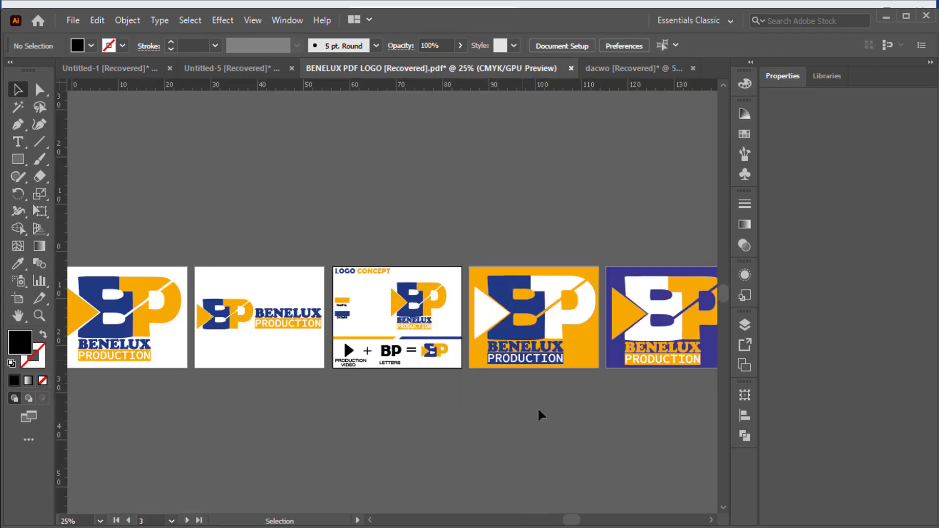
drag(570, 522, 553, 522)
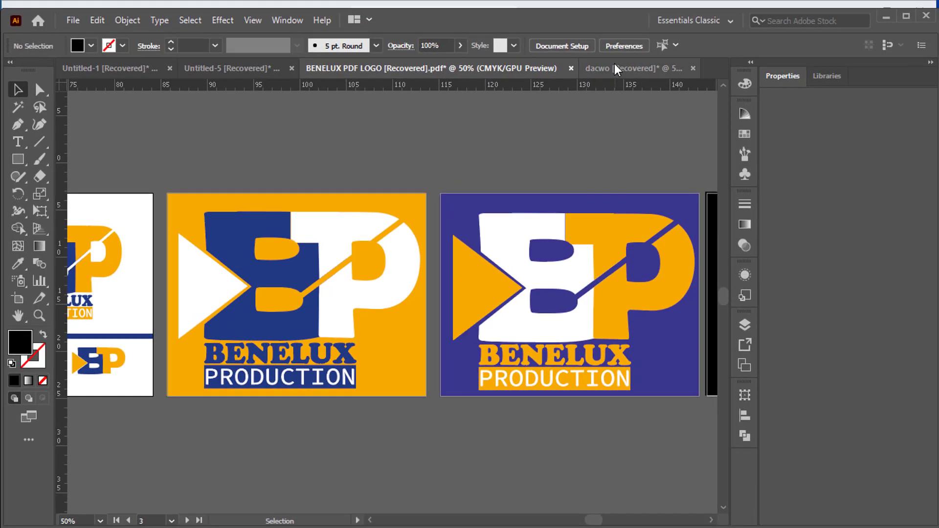
click(616, 68)
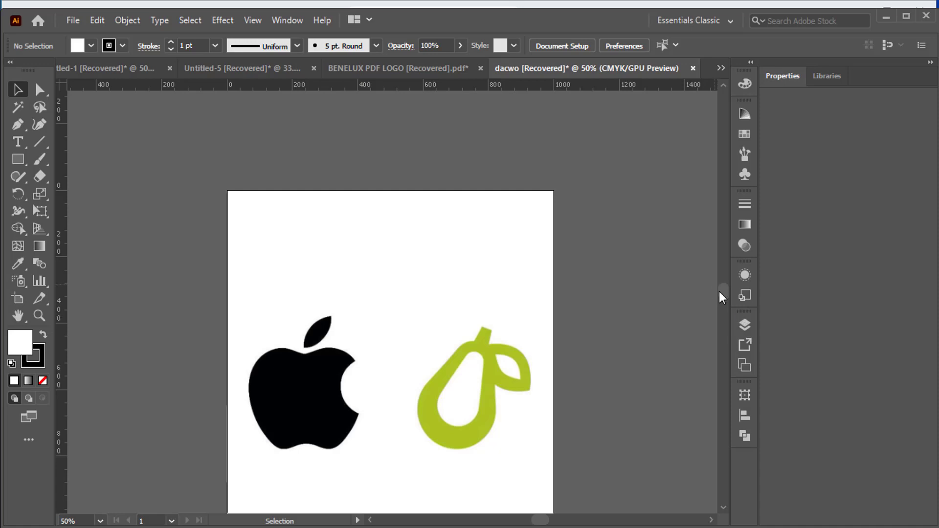
Scroll the dacwo apple-and-pear artboard into view, then return to the Chrome browser
drag(722, 293, 725, 296)
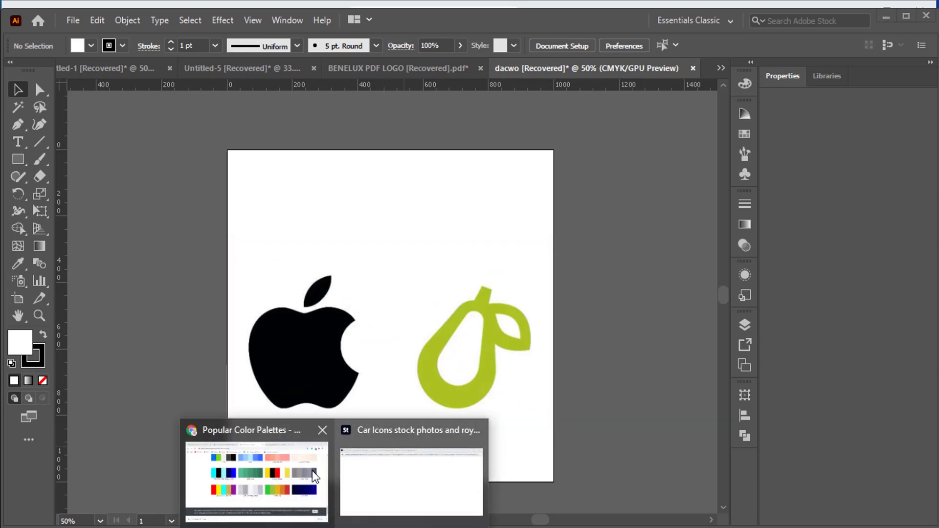
click(314, 477)
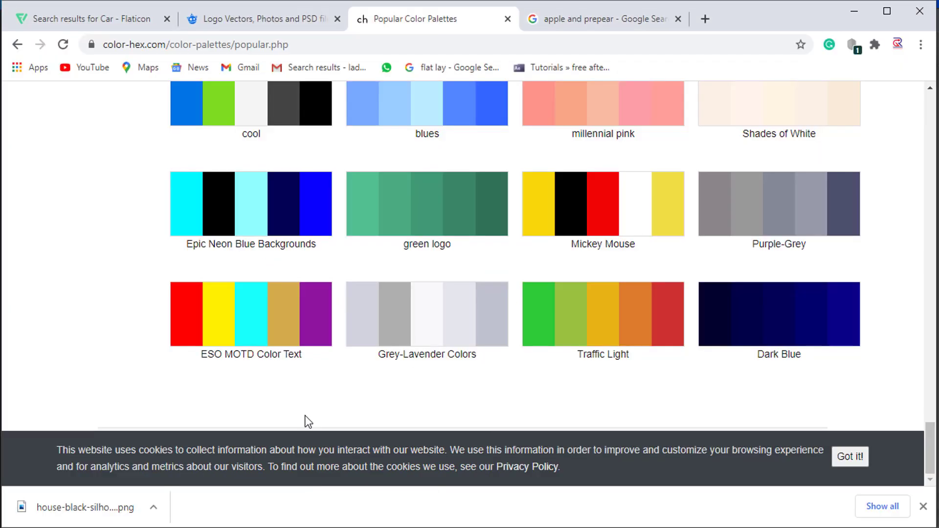
Switch to the 'apple and prepear' Google Images results and scroll through them
click(586, 20)
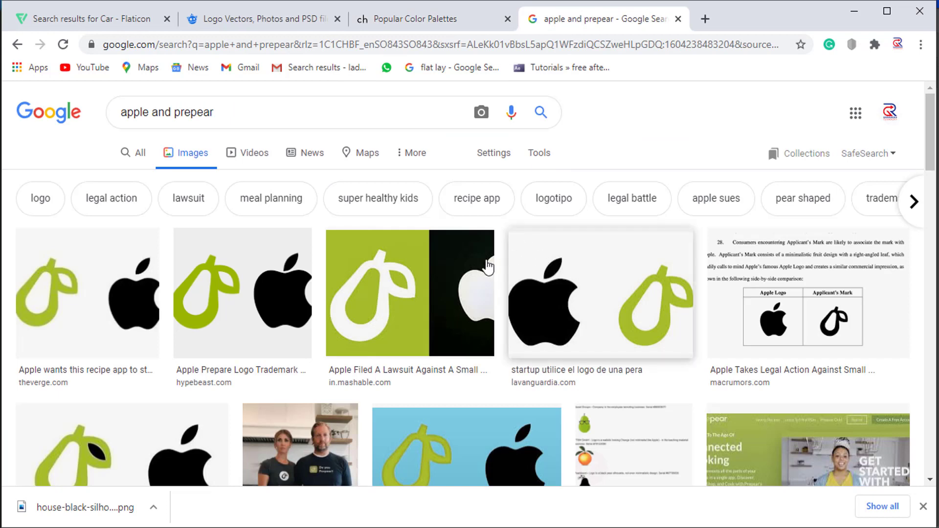
scroll(399, 329, down, 1)
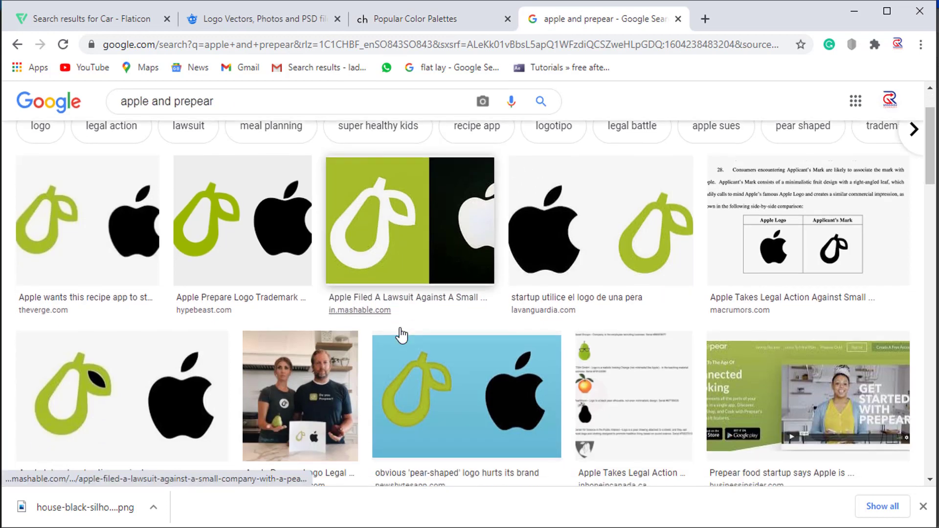
scroll(360, 308, down, 1)
scroll(358, 314, down, 2)
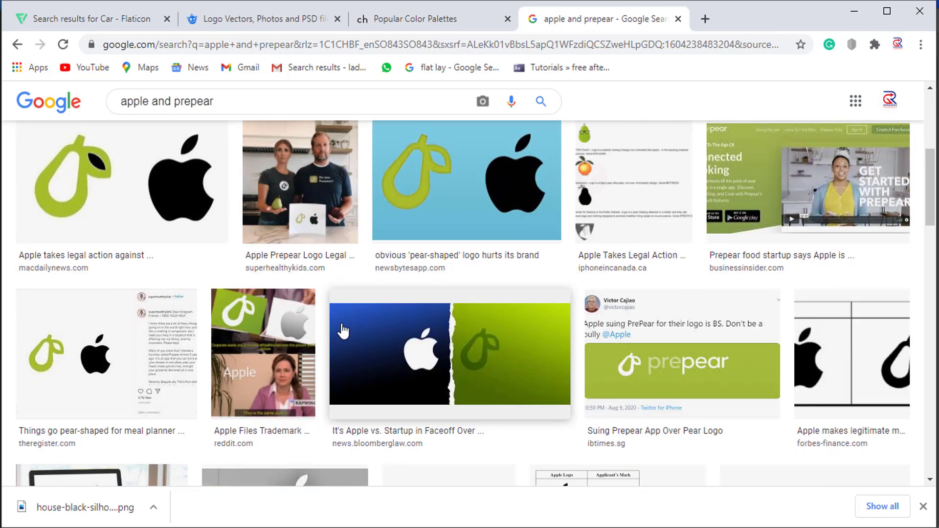
scroll(256, 210, up, 4)
scroll(283, 322, down, 3)
scroll(293, 303, down, 1)
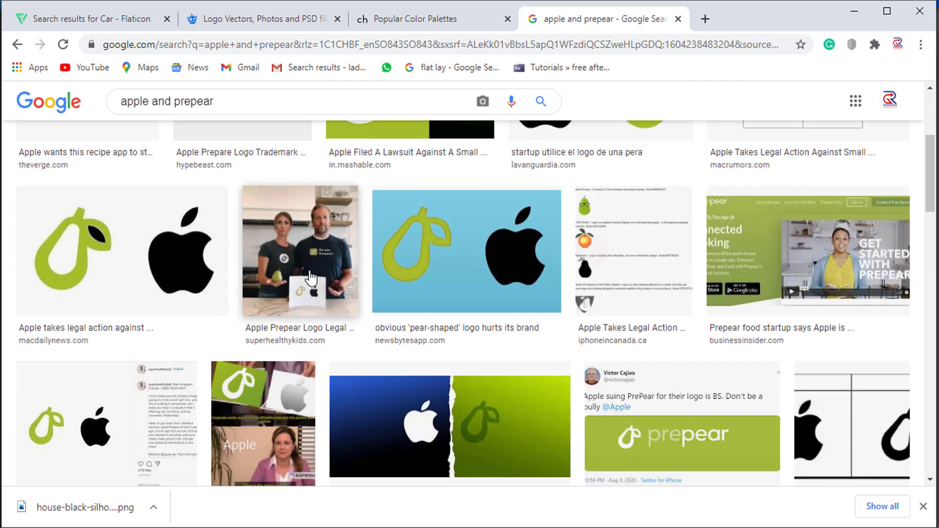
Preview the Super Healthy Kids Prepear photo large, then close it and keep scrolling
click(308, 269)
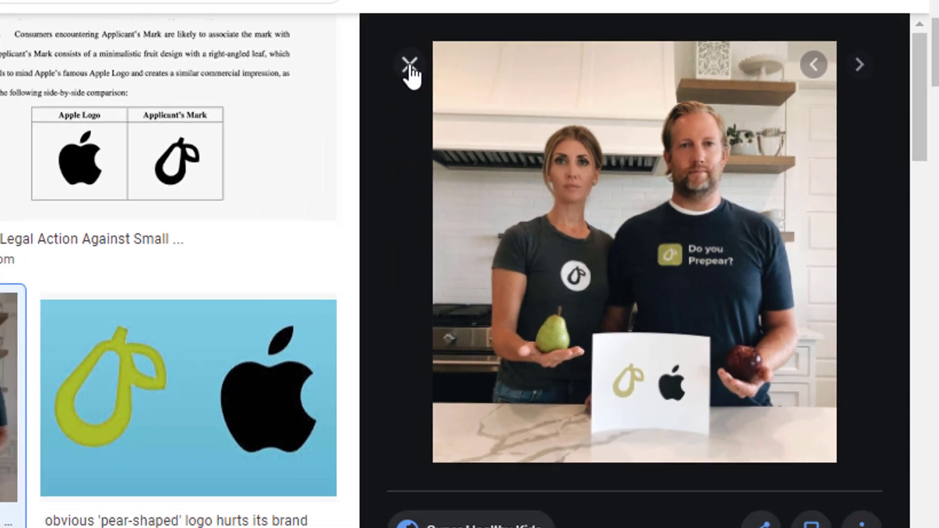
click(409, 70)
scroll(470, 235, down, 3)
scroll(458, 264, down, 4)
Open the PC3 Magazine image overlaying the Prepear pear on the Apple logo in the side preview
scroll(455, 269, down, 3)
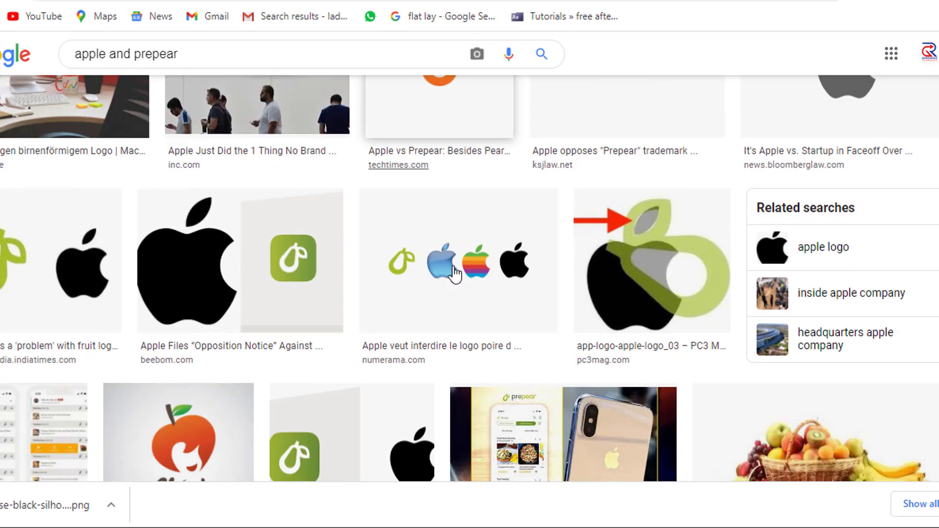
click(637, 266)
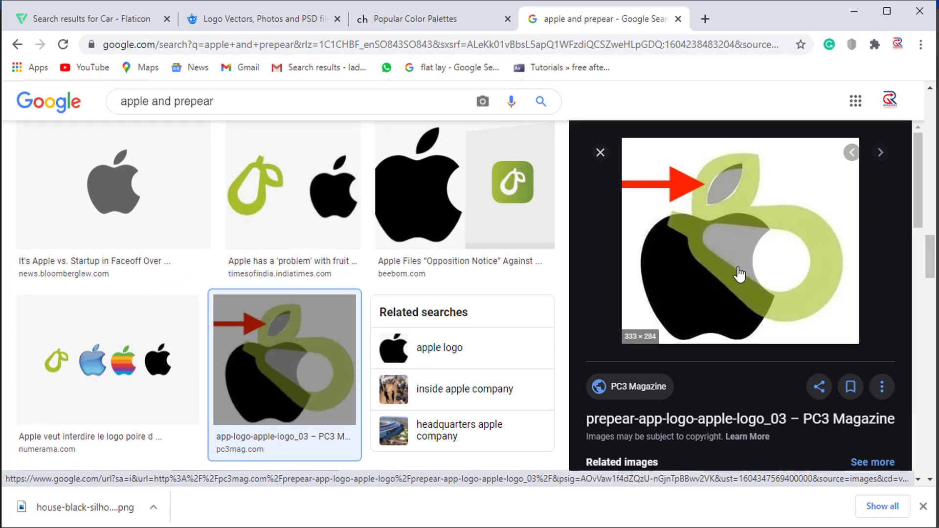
Close the PC3 Magazine preview and scroll back up through the 'apple and prepear' results
click(600, 152)
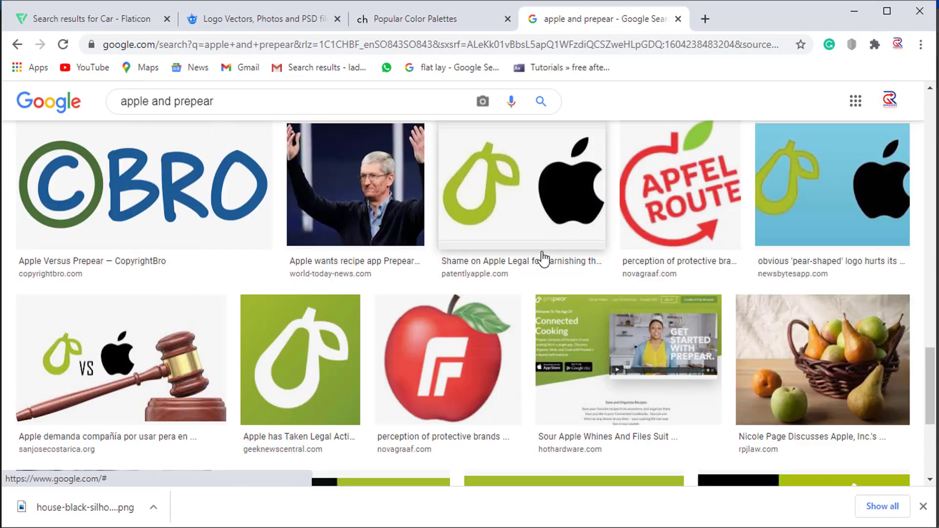
scroll(541, 336, up, 3)
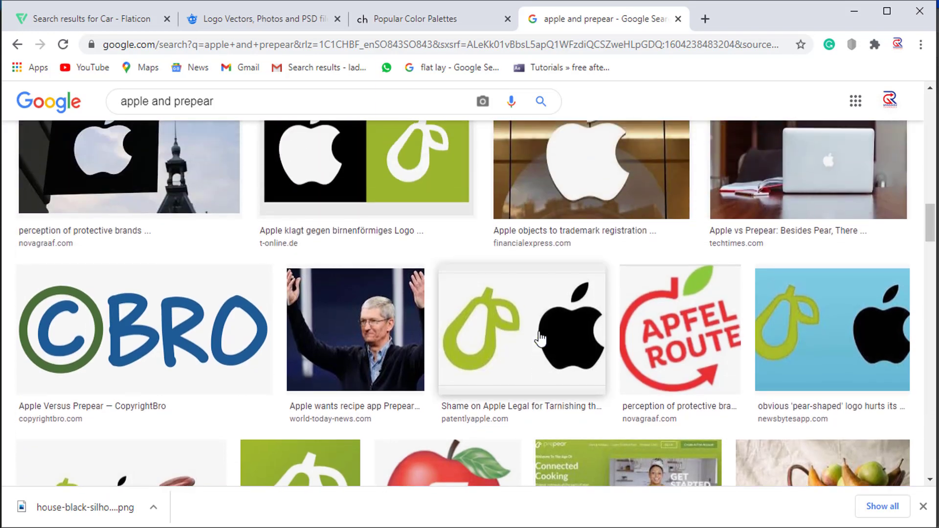
scroll(541, 337, up, 4)
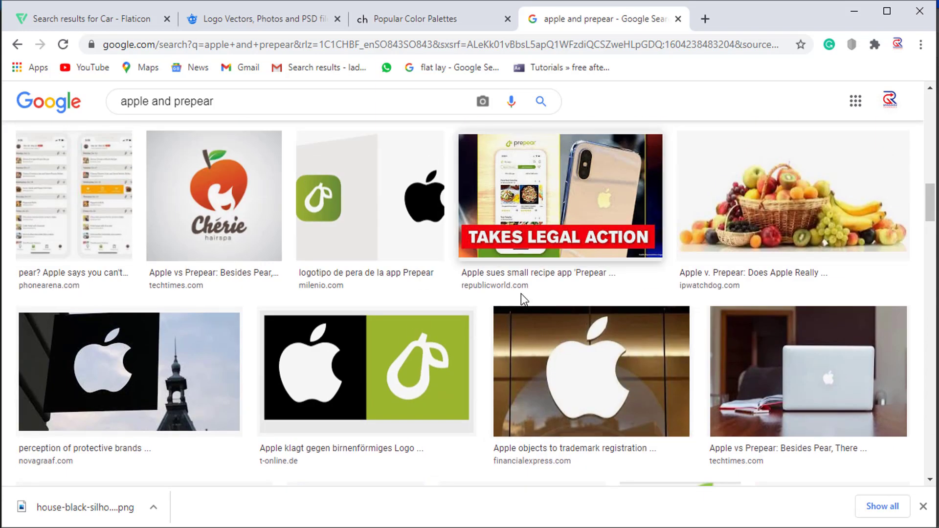